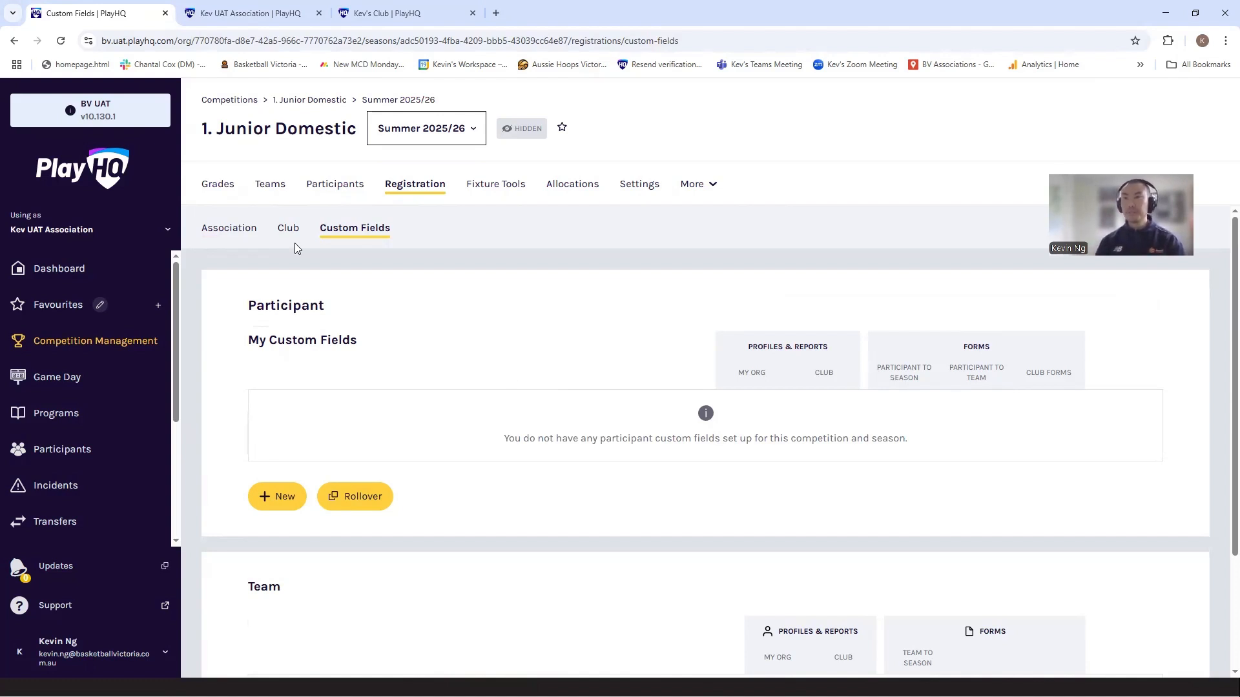
Step: Review the association-level registration forms available for the Junior Domestic Summer 2025/26 season
left_click(227, 234)
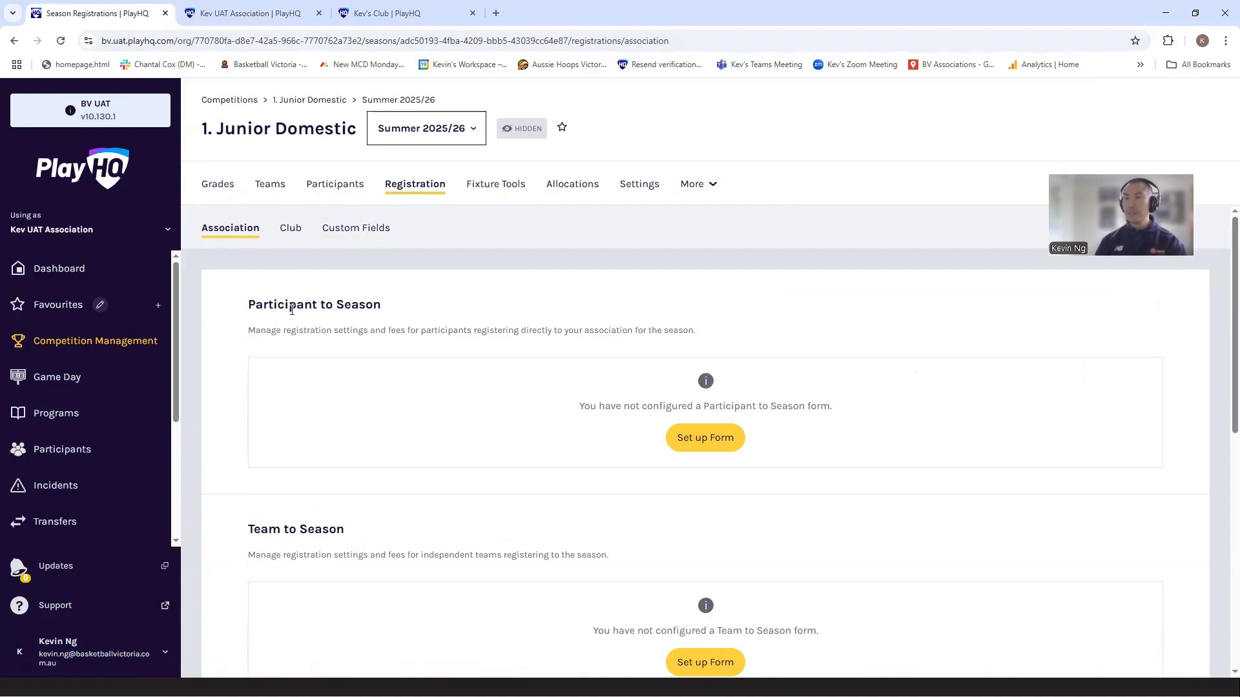
scroll(1223, 412, "down", 8)
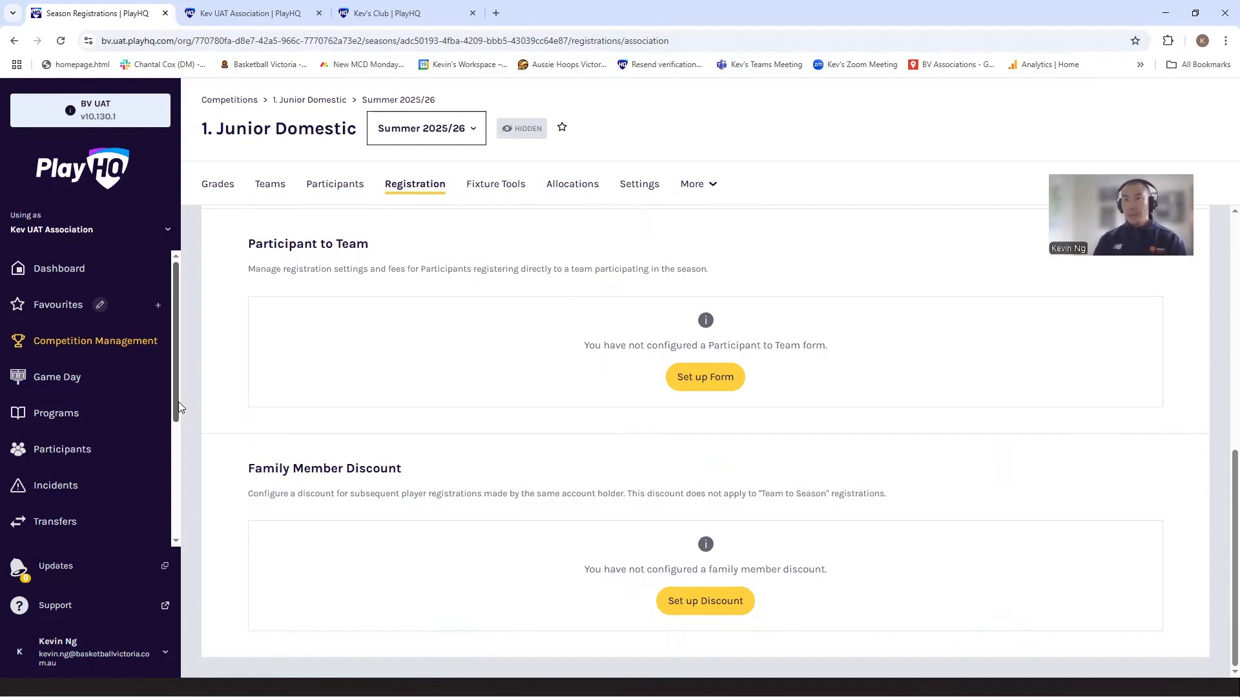
Step: View the association's own merchandise list in the Shop
left_click_drag(176, 407, 178, 523)
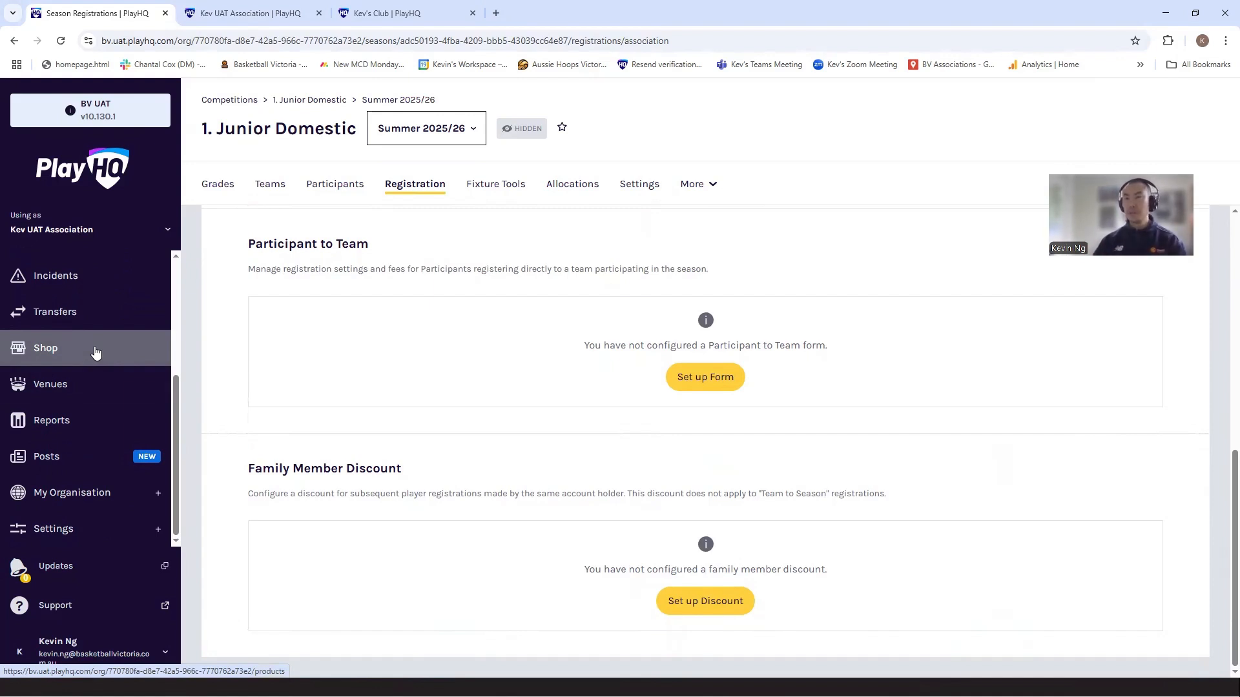
left_click(51, 350)
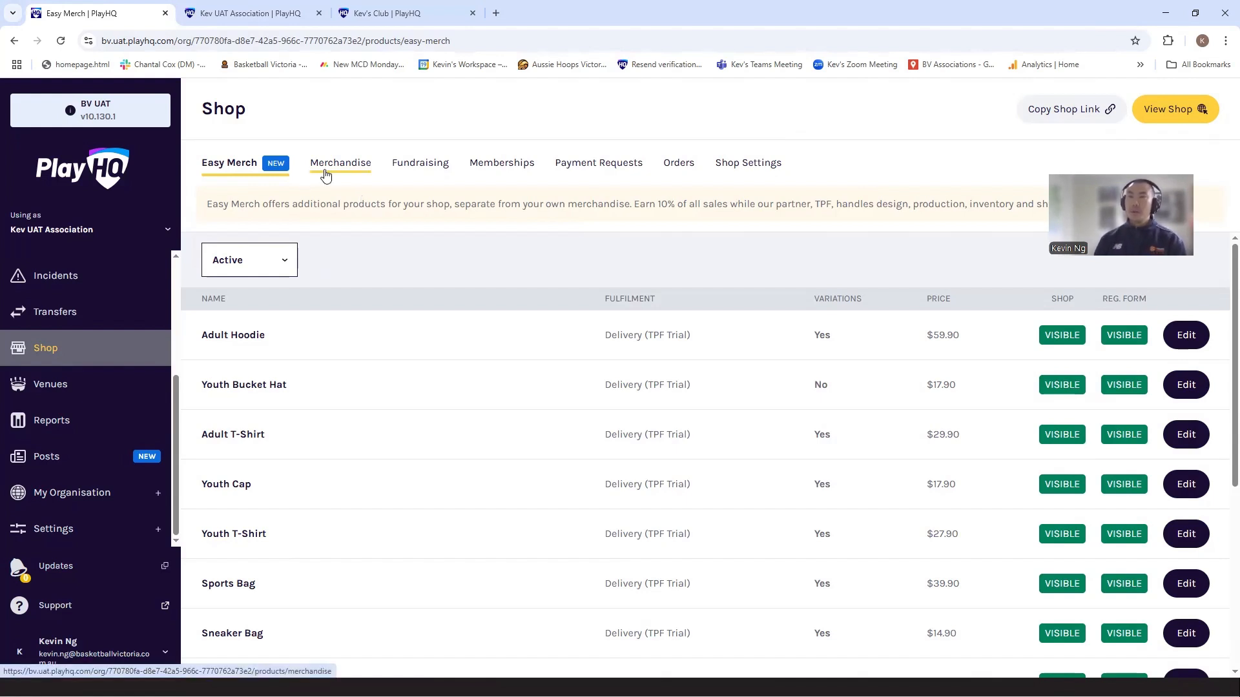
left_click(359, 169)
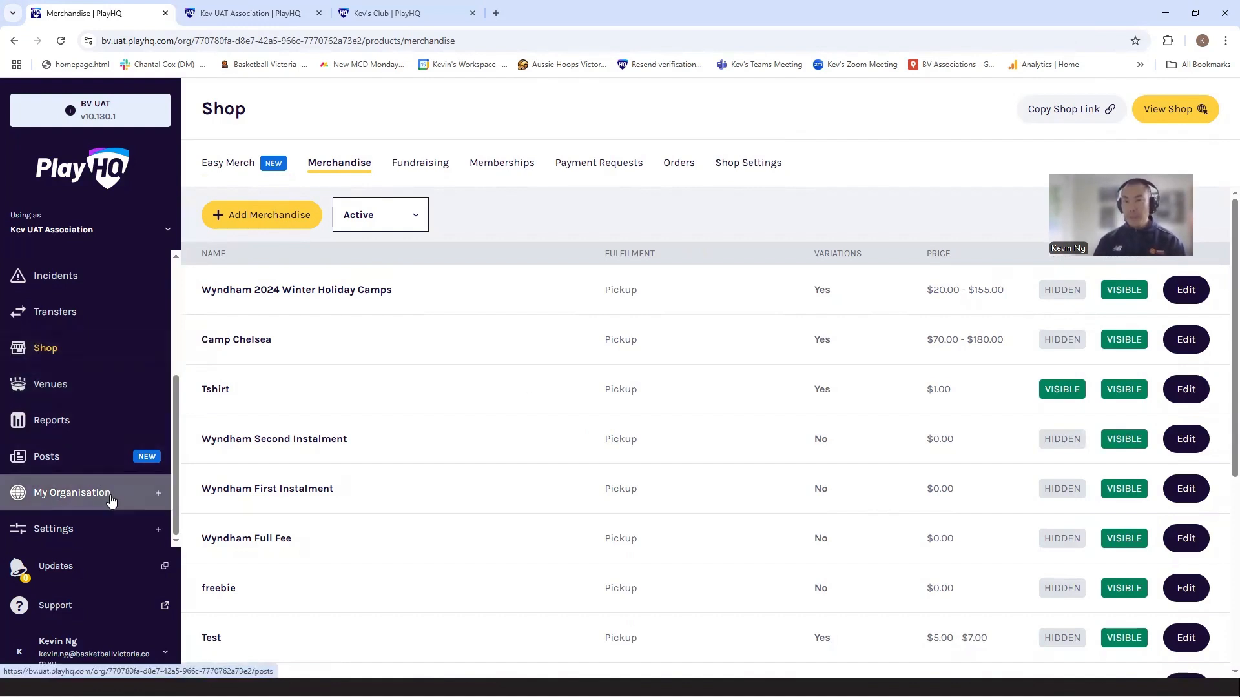
Step: View the organisation's active vouchers
left_click(75, 499)
left_click(75, 527)
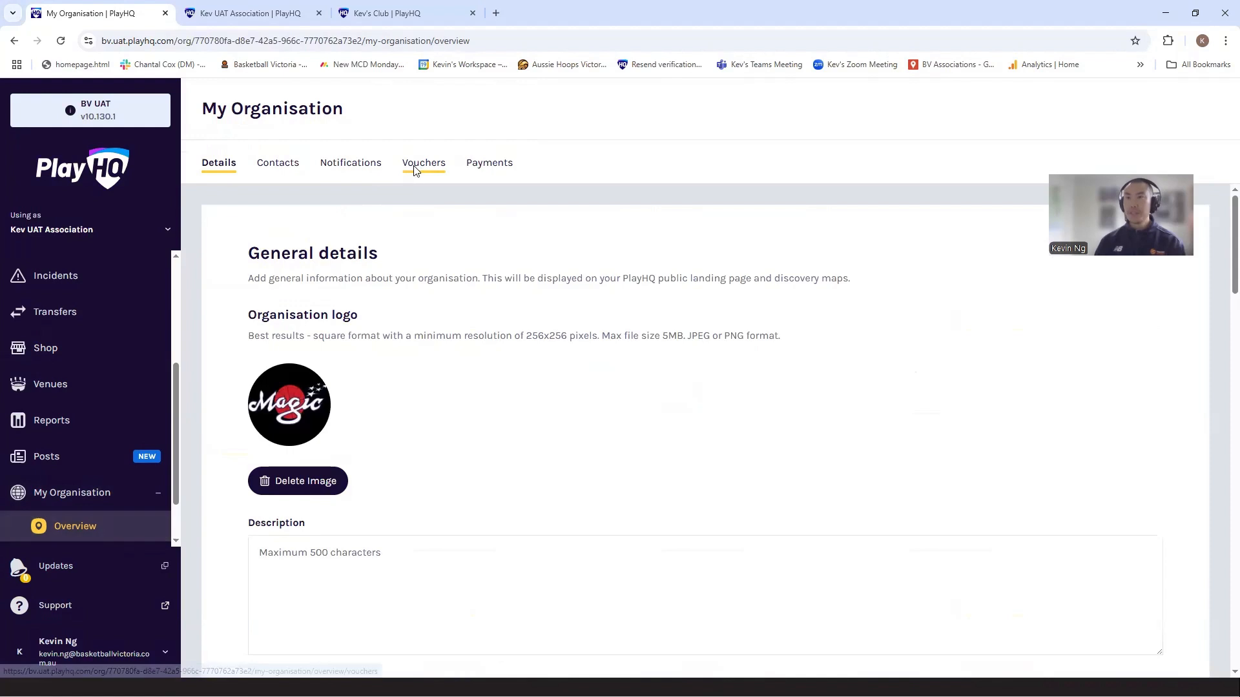
left_click(415, 167)
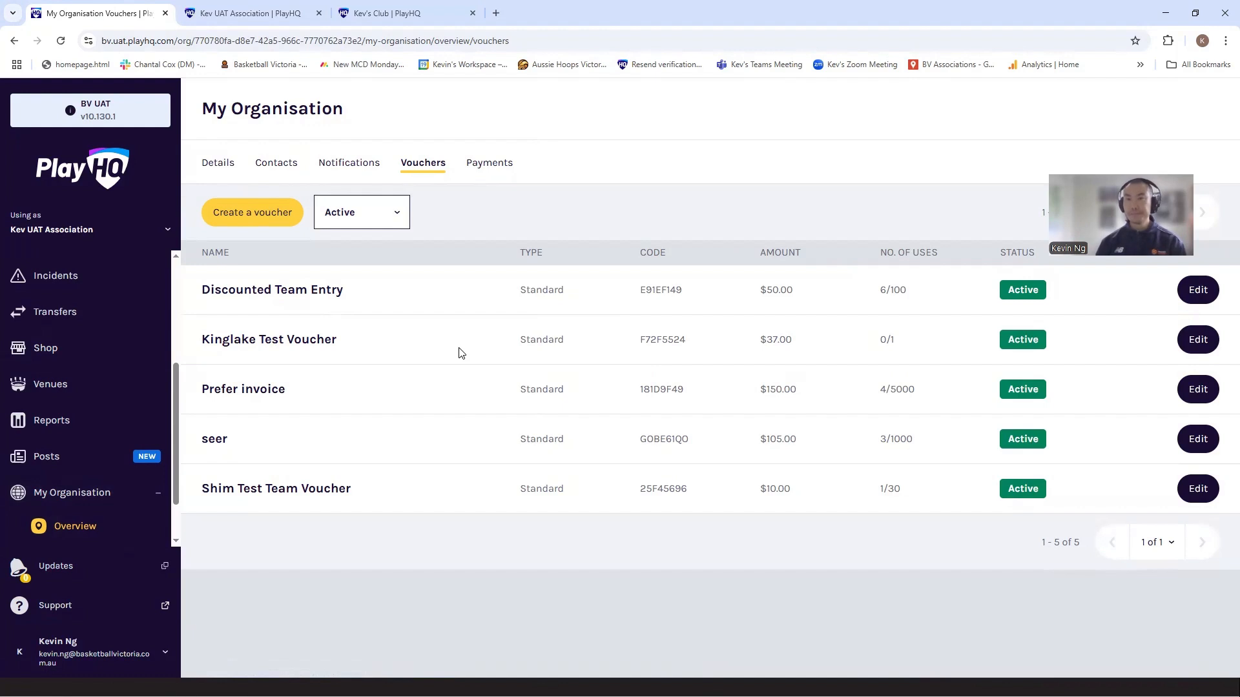
scroll(125, 367, "up", 3)
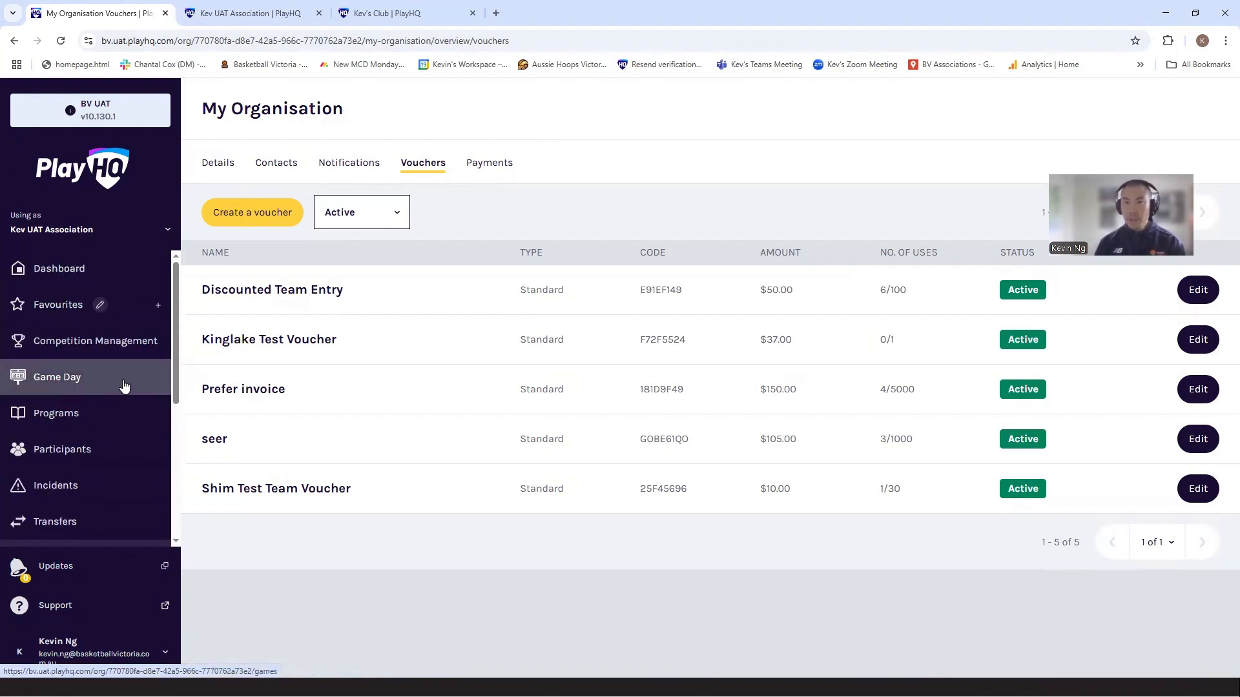
Step: Start setting up the Participant to Season registration form for the 1. Junior Domestic Summer 2025/26 season
left_click(113, 349)
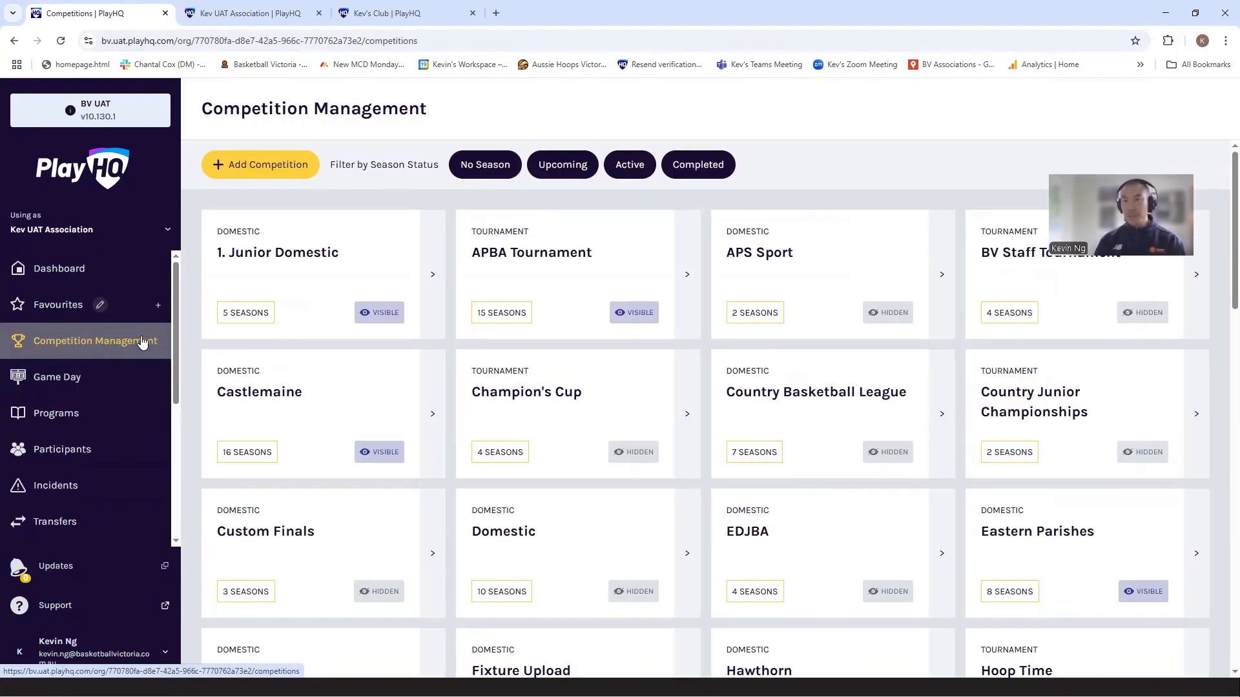
left_click(277, 299)
left_click(277, 301)
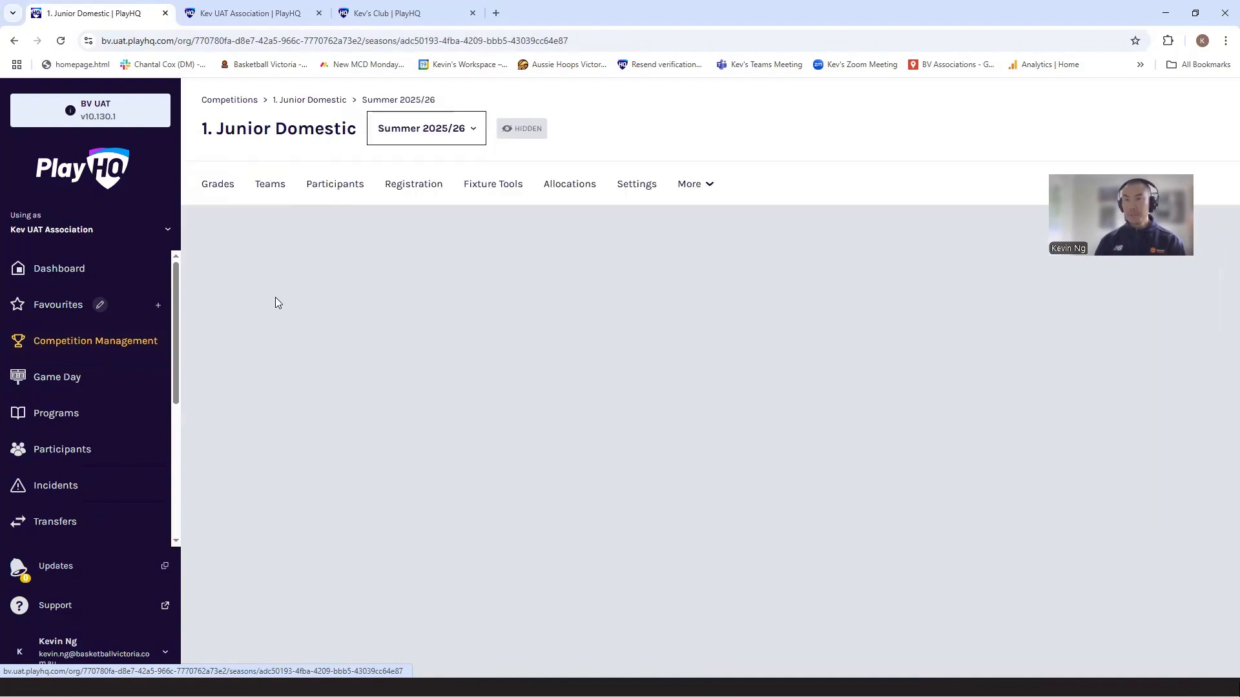
left_click(444, 186)
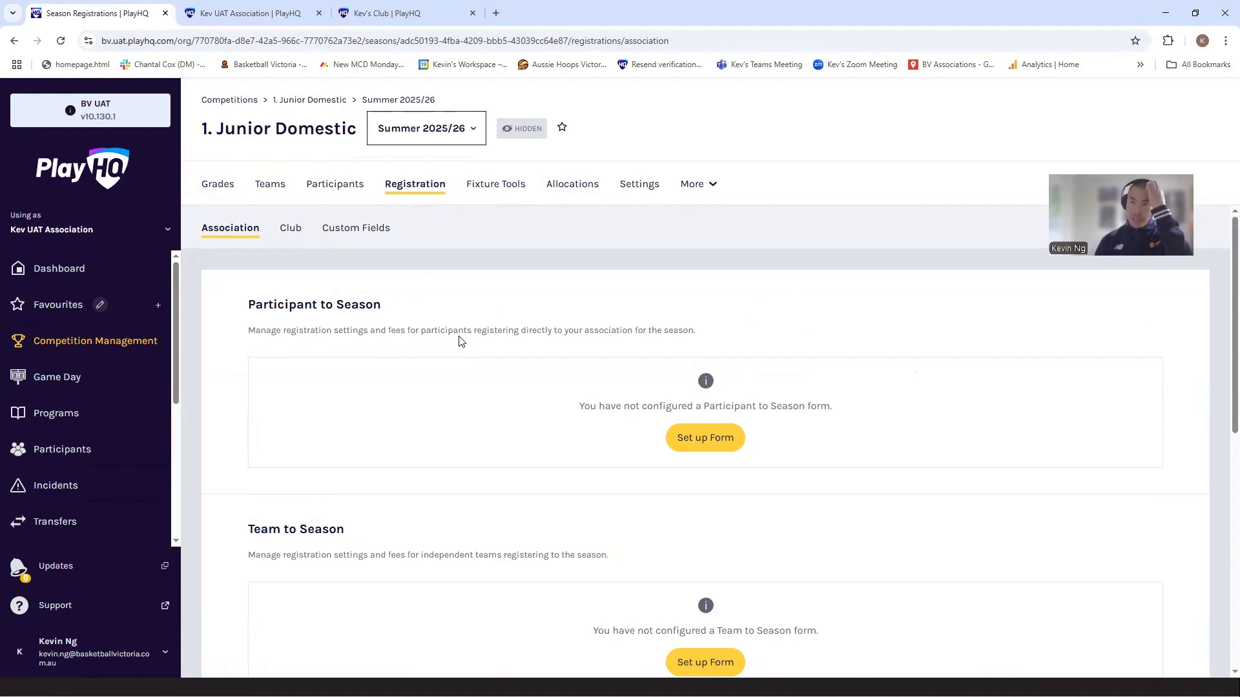
left_click(688, 440)
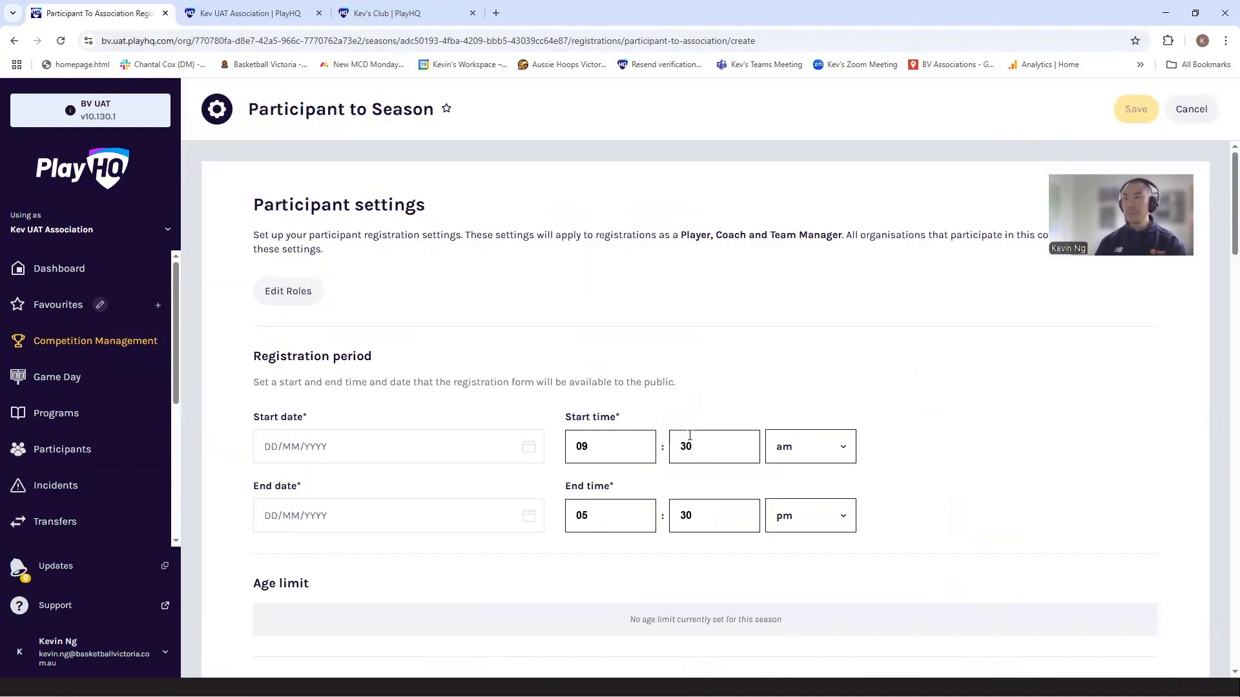
Step: Set the registration period to start on 13/07/2025 and end on 30/09/2025
left_click(375, 451)
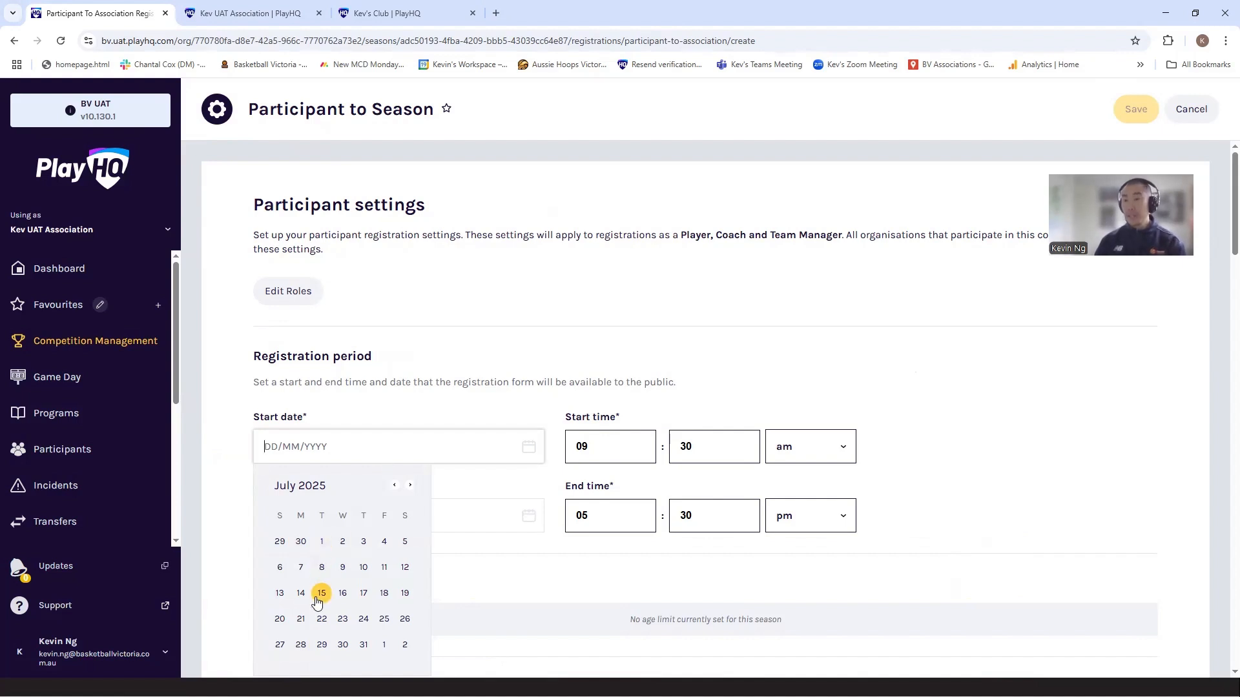
left_click(285, 595)
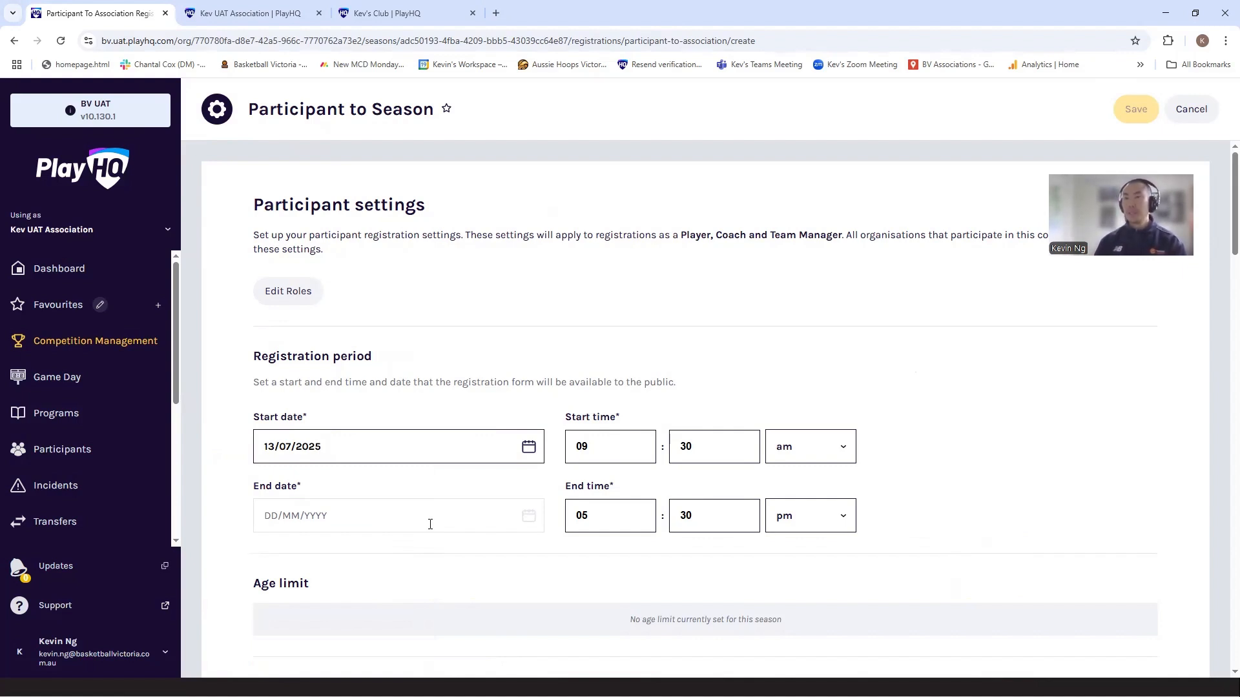
left_click(430, 524)
scroll(437, 540, "down", 2)
left_click(410, 427)
left_click(410, 427)
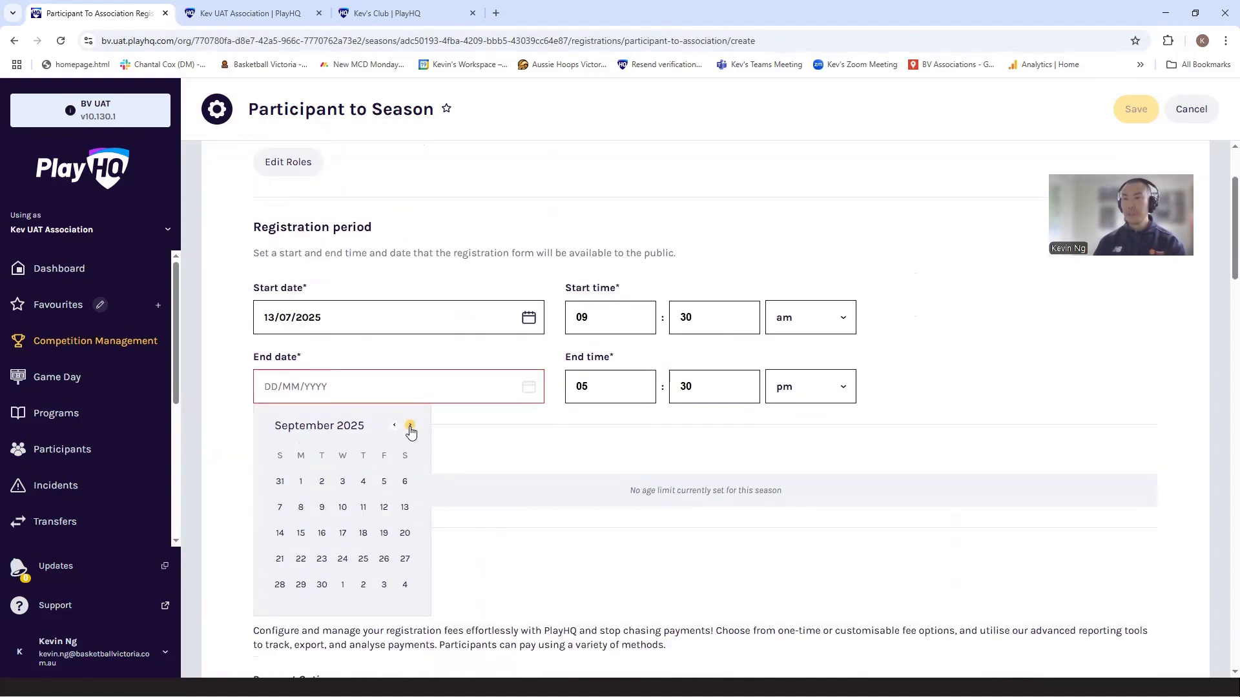
left_click(410, 427)
left_click(394, 426)
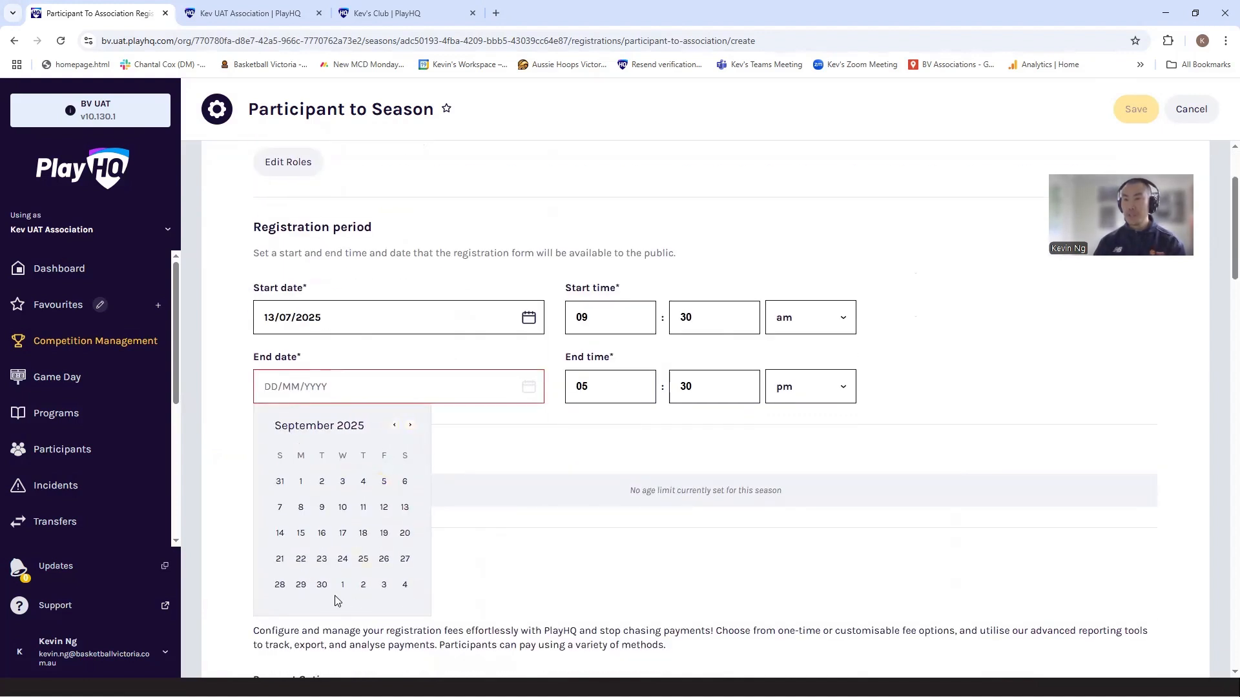
left_click(322, 585)
Step: Set the registration end time to 11:55 pm
key("Tab")
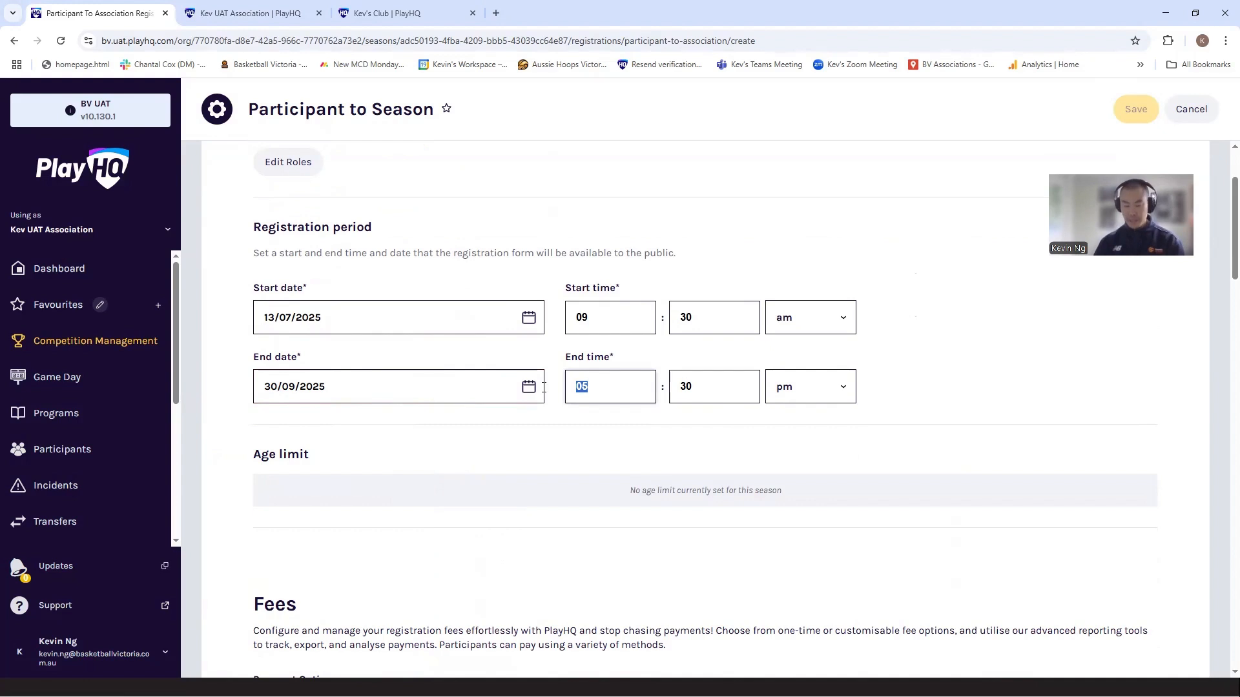
type("11")
key("Tab")
type("55")
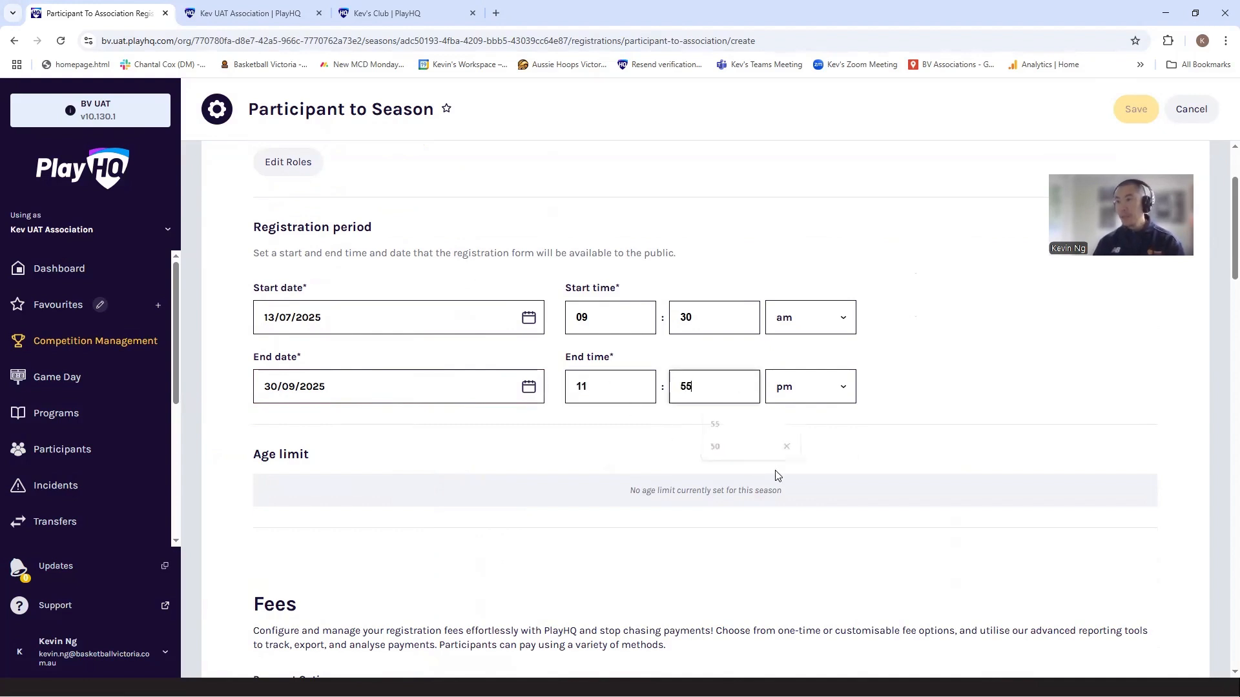
left_click(970, 516)
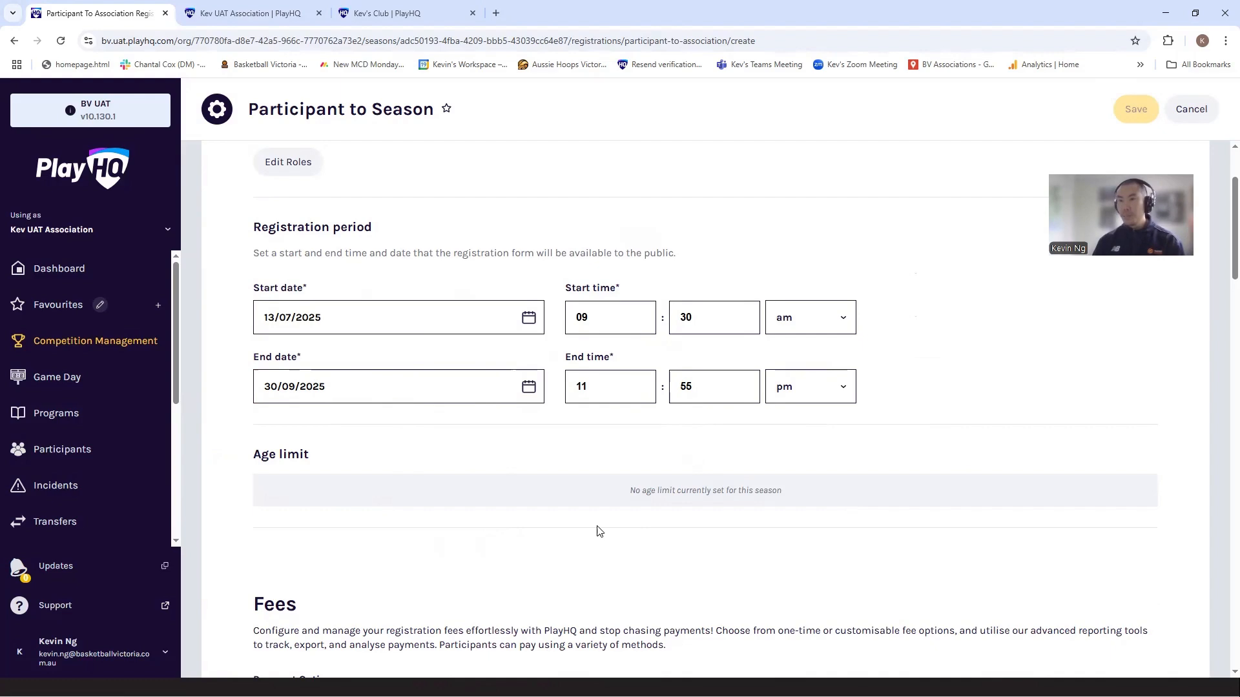
Step: Set a single Player Fee of $100 for all players under My Fees
scroll(752, 557, "down", 6)
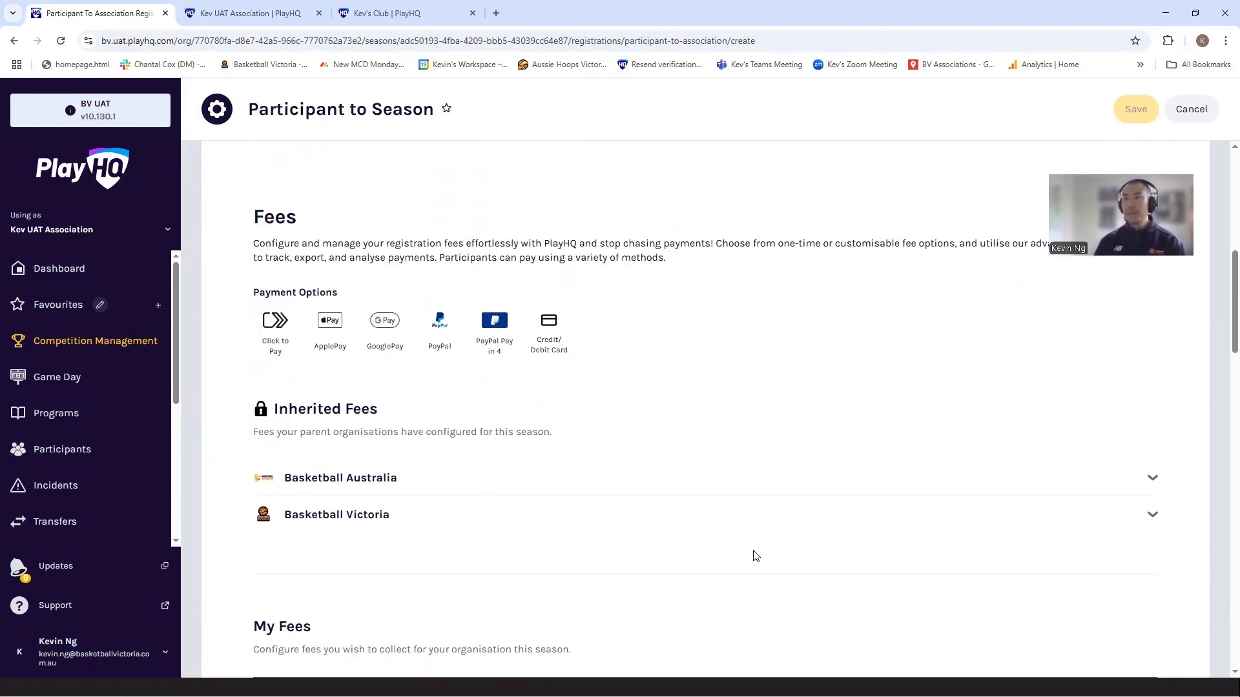
scroll(755, 555, "down", 1)
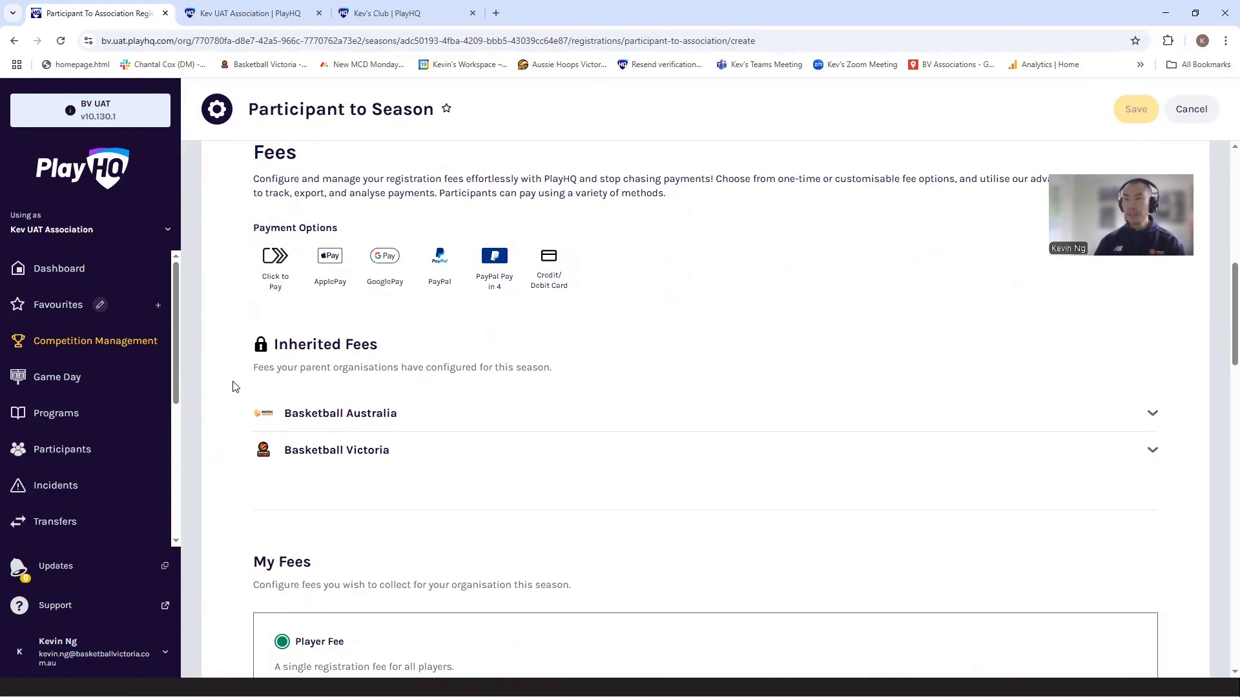
scroll(235, 387, "down", 5)
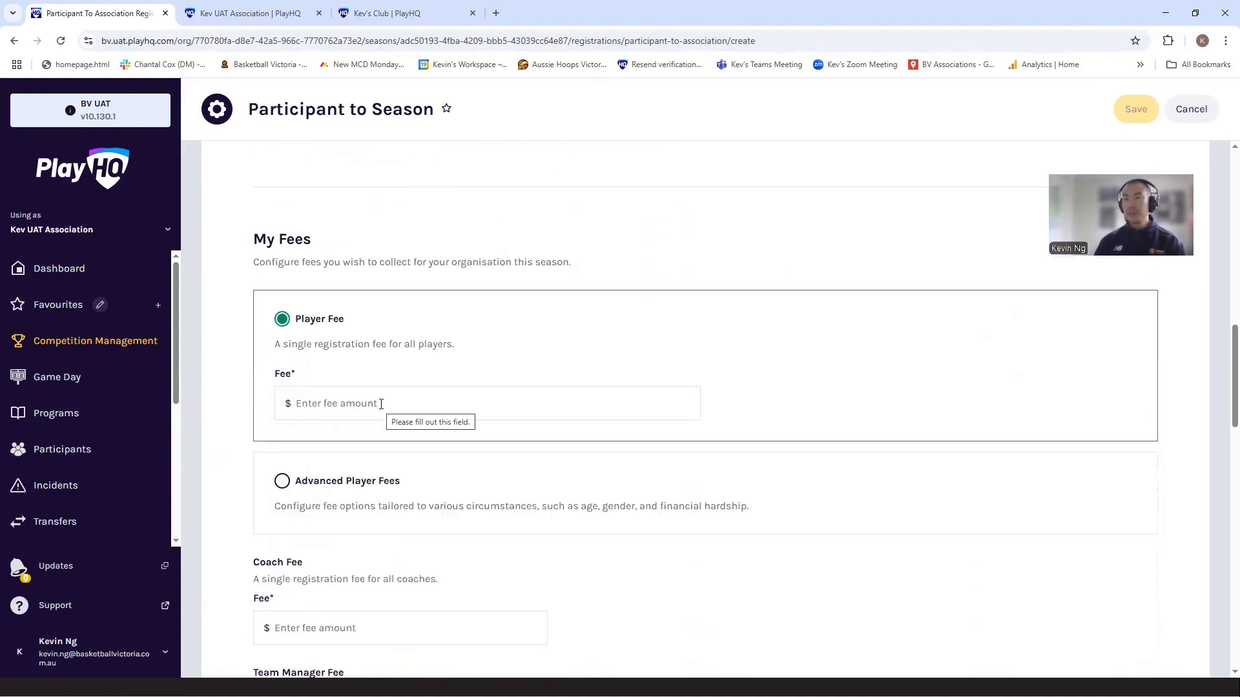
left_click(381, 403)
type("100")
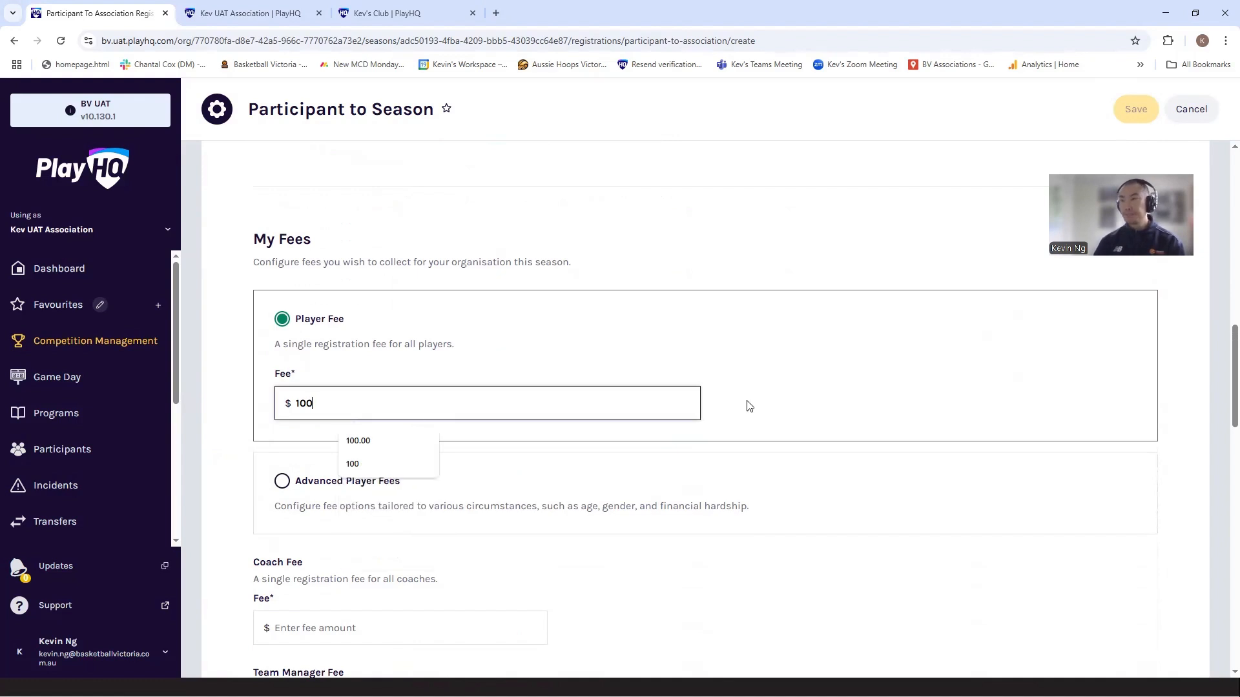
left_click(1166, 554)
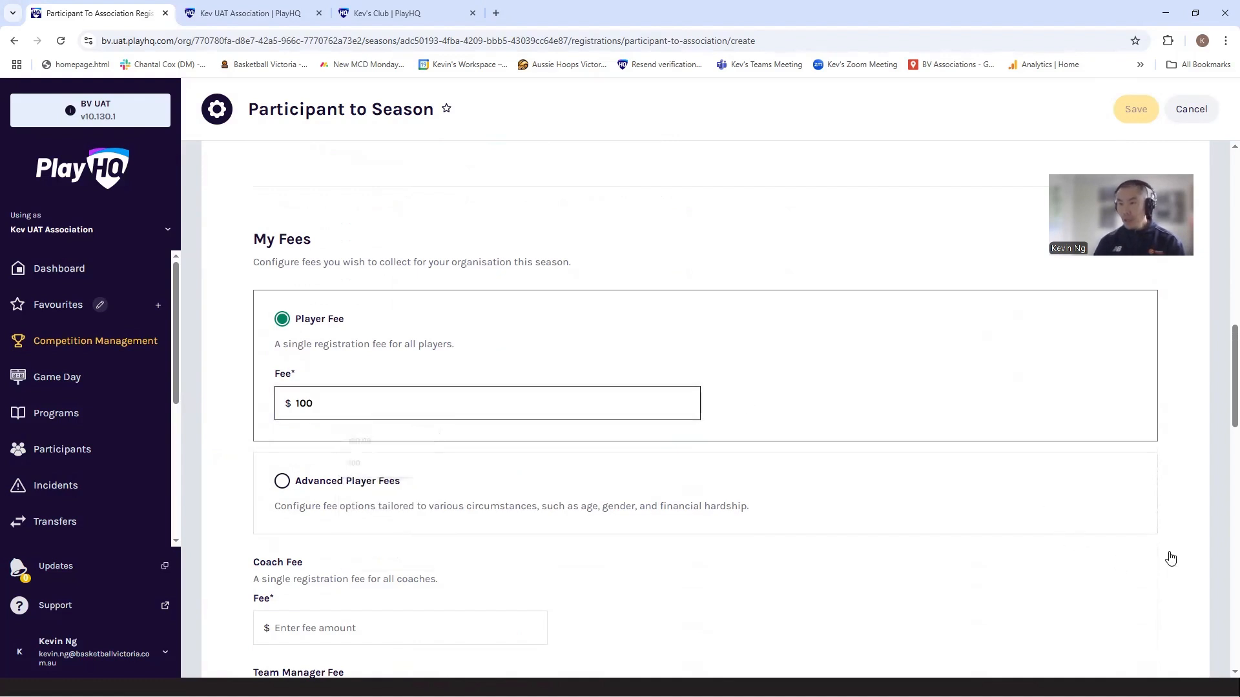
Step: Compare the auto-select and manual-select versions of Advanced Player Fees, and return to the single Player Fee option
left_click(283, 481)
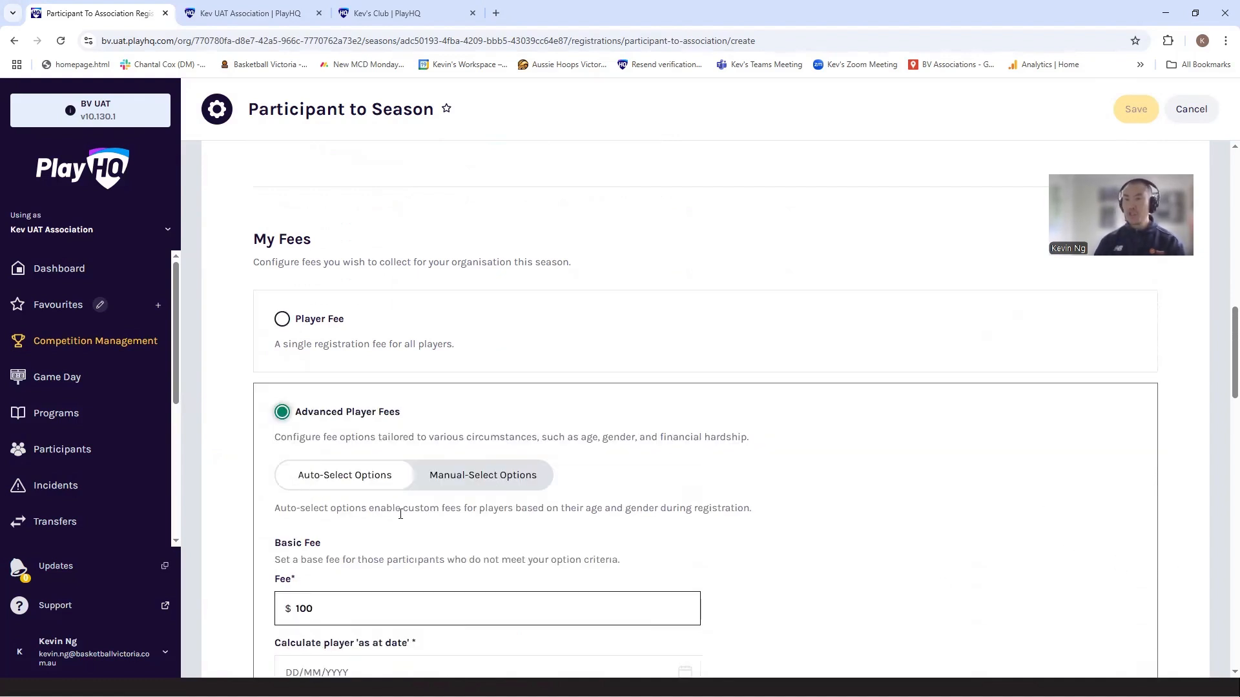
scroll(731, 562, "down", 5)
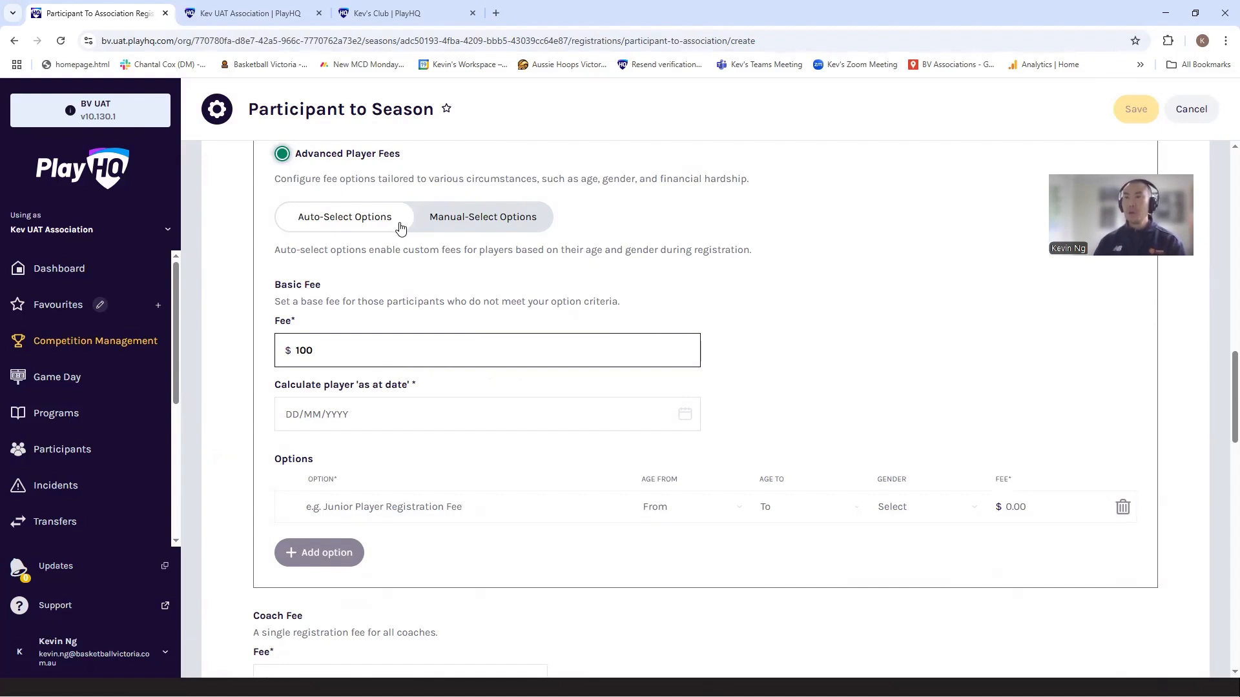
left_click(463, 223)
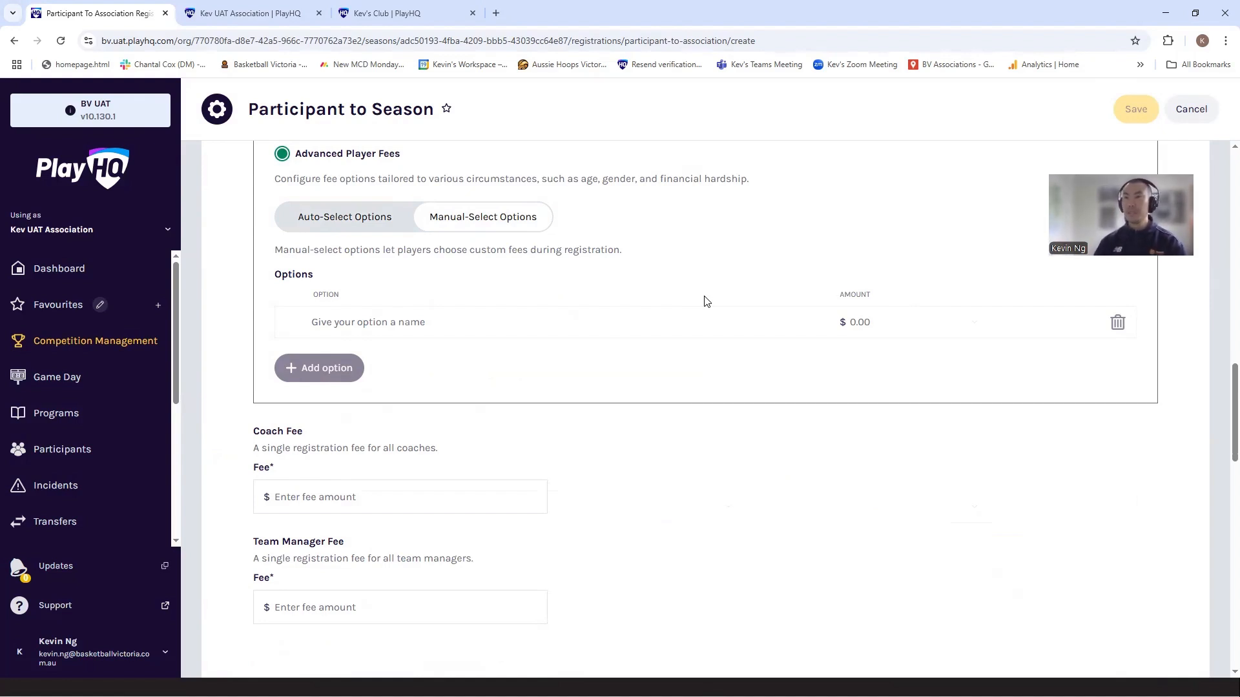
scroll(694, 299, "up", 3)
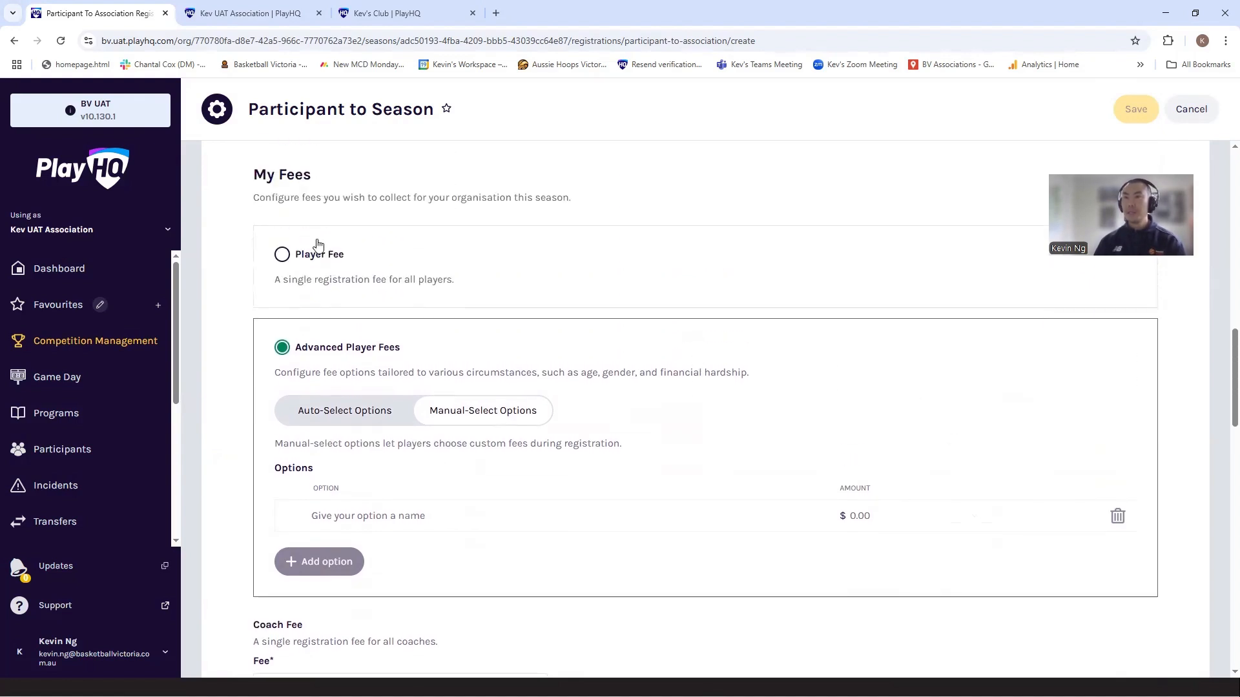
left_click(283, 256)
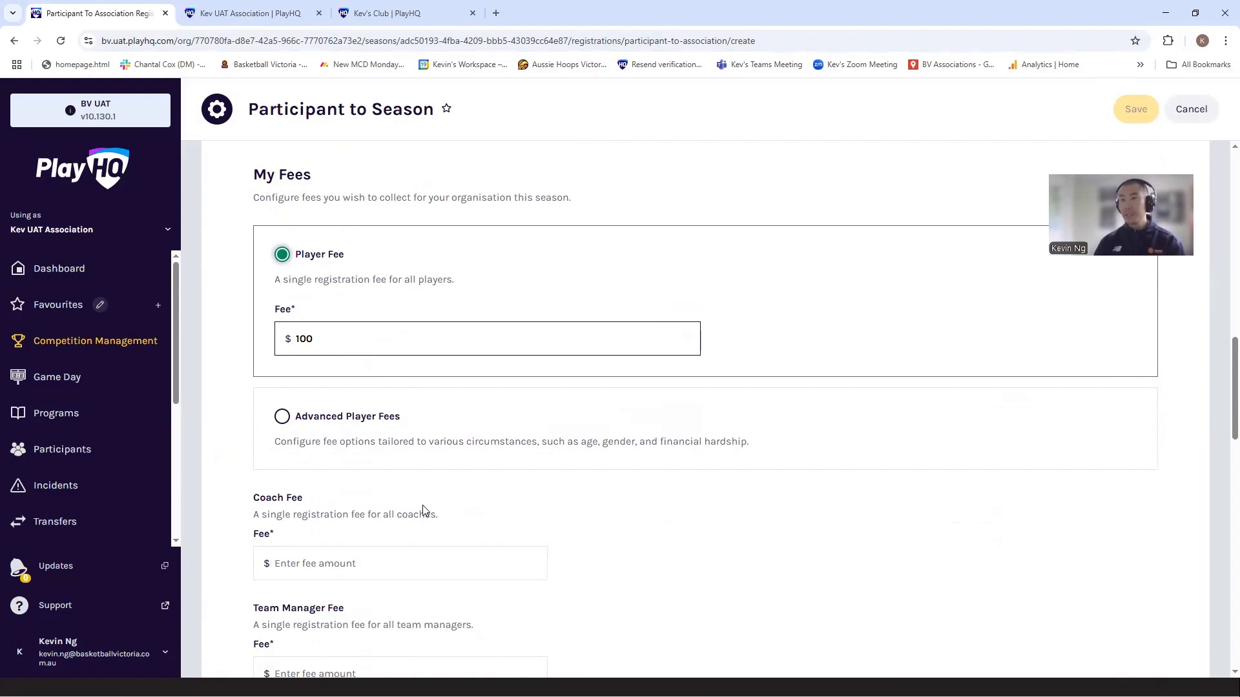
Step: Set both the Coach Fee and the Team Manager Fee to $0
scroll(466, 500, "down", 1)
left_click(466, 501)
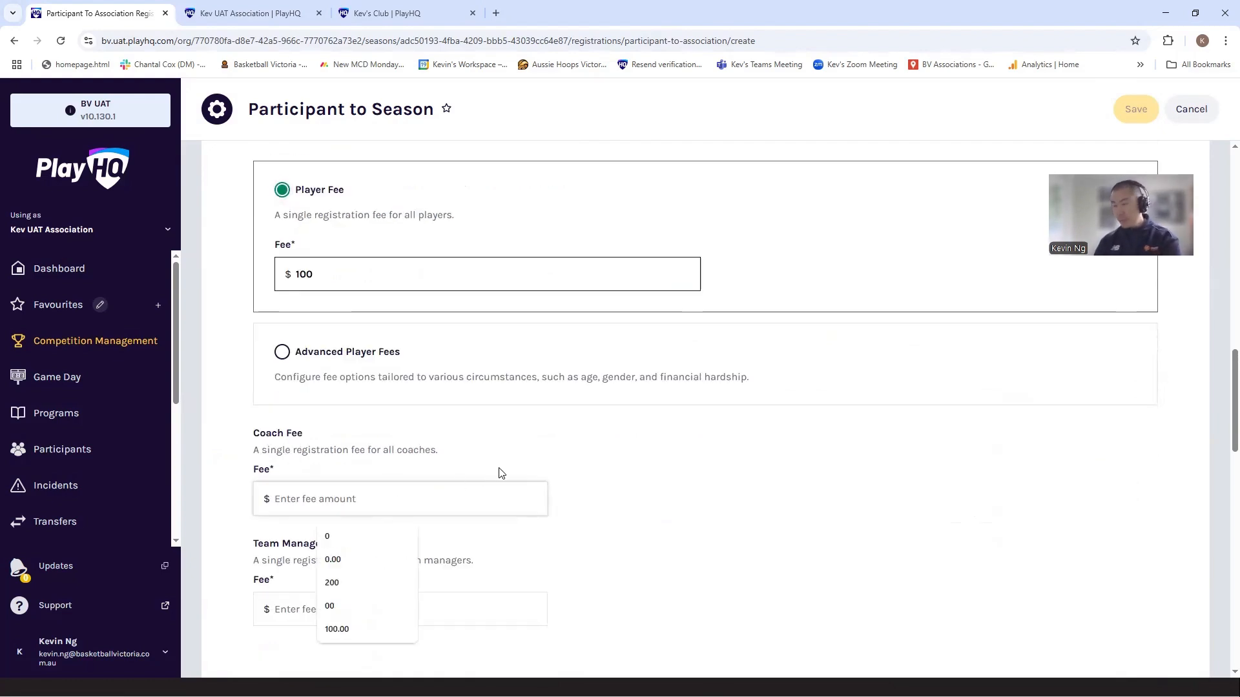
type("0")
left_click(331, 614)
type("0")
left_click(783, 573)
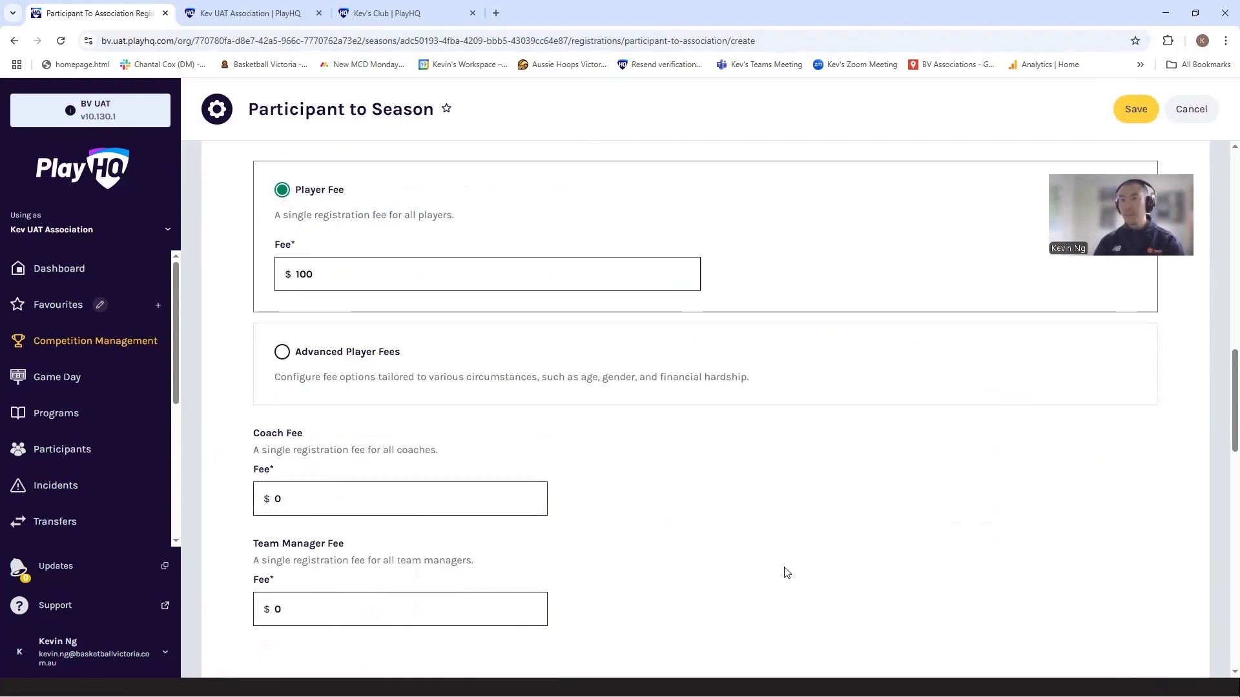
Step: Review the form's voucher, custom fields, products, and overview sections
scroll(784, 568, "down", 3)
scroll(784, 568, "down", 3)
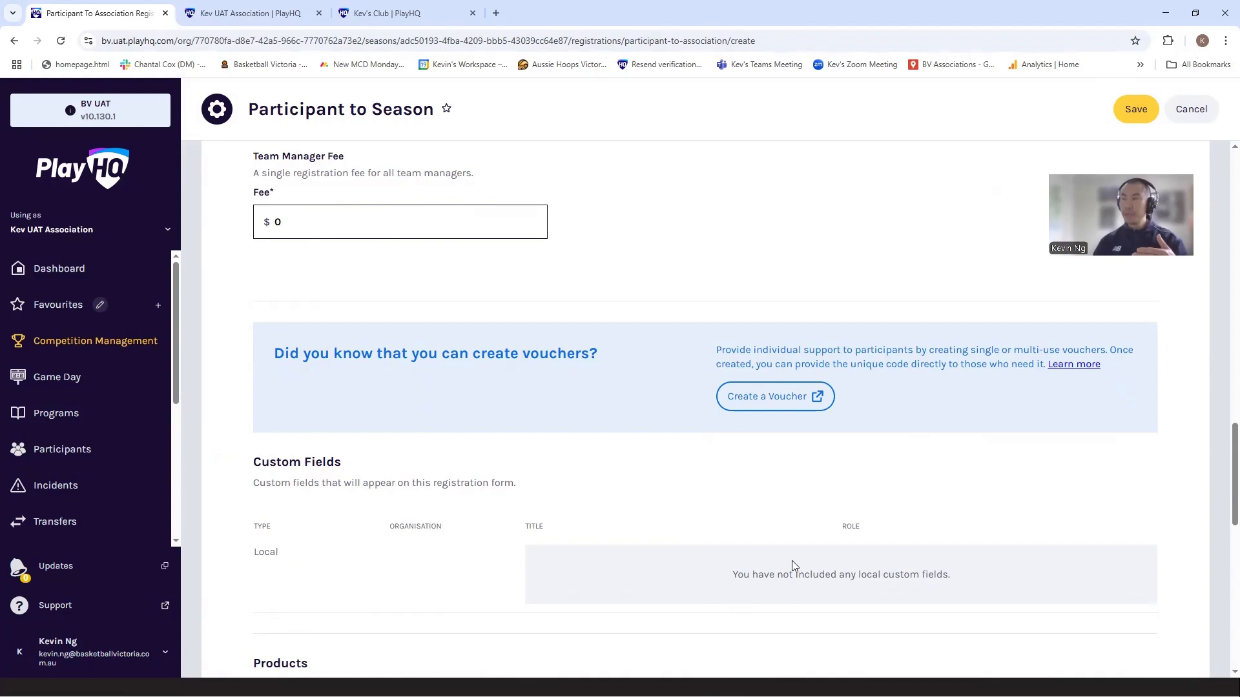
scroll(793, 562, "down", 5)
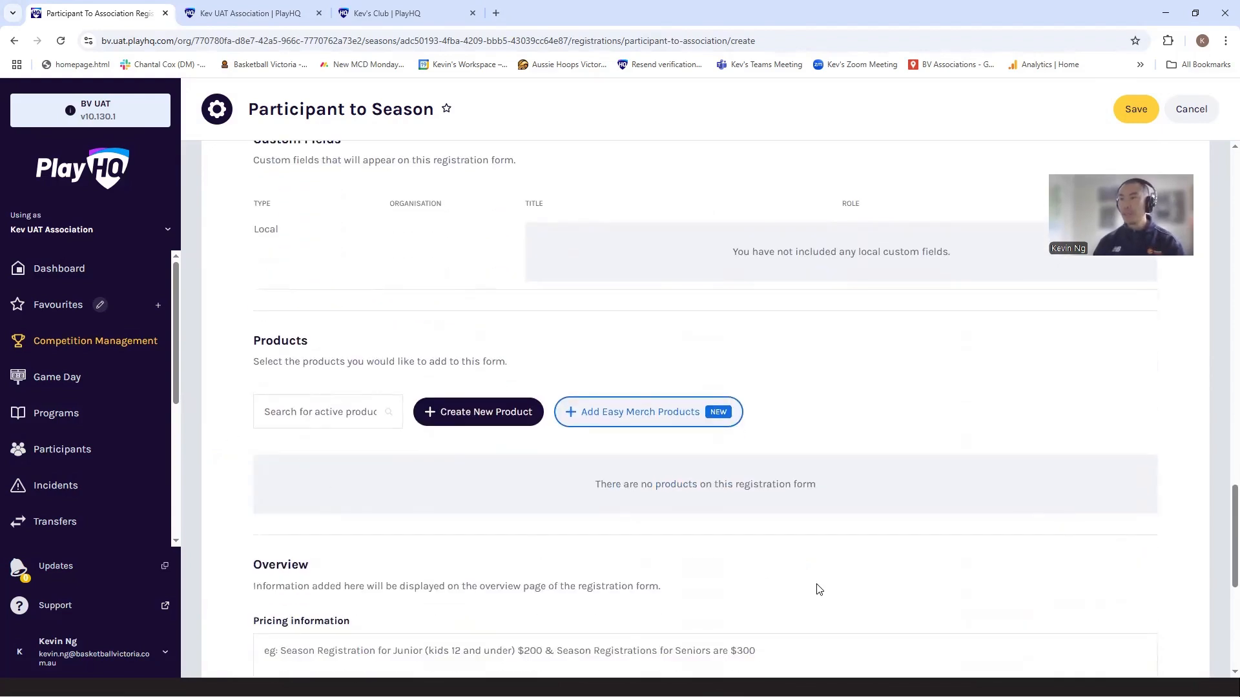
scroll(819, 588, "down", 3)
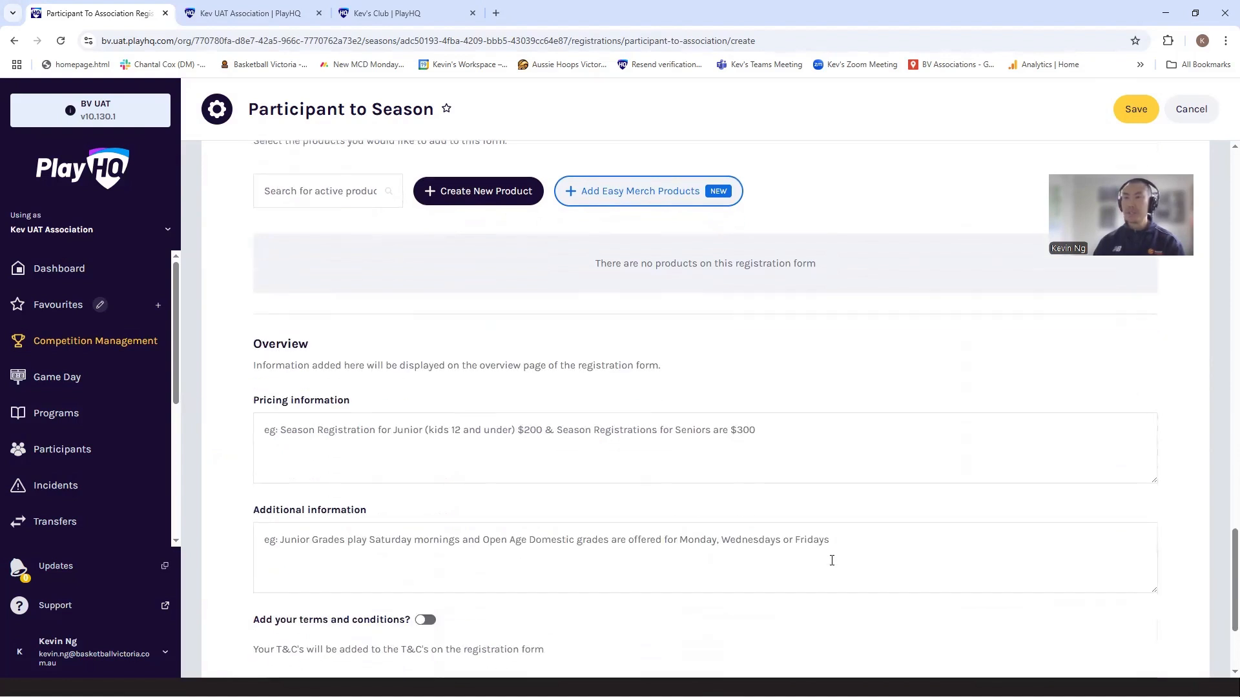
scroll(827, 560, "down", 2)
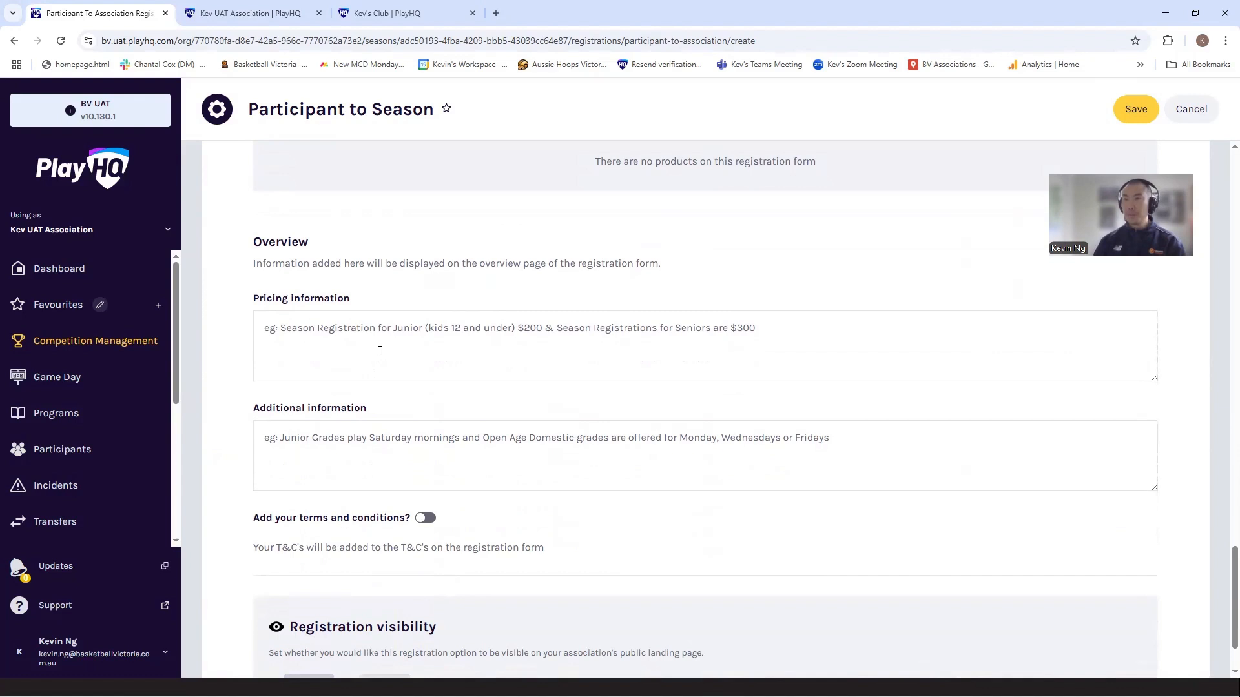
Step: Save the Participant to Season form with your own terms and conditions enabled and registration visibility set to Visible
scroll(387, 359, "down", 1)
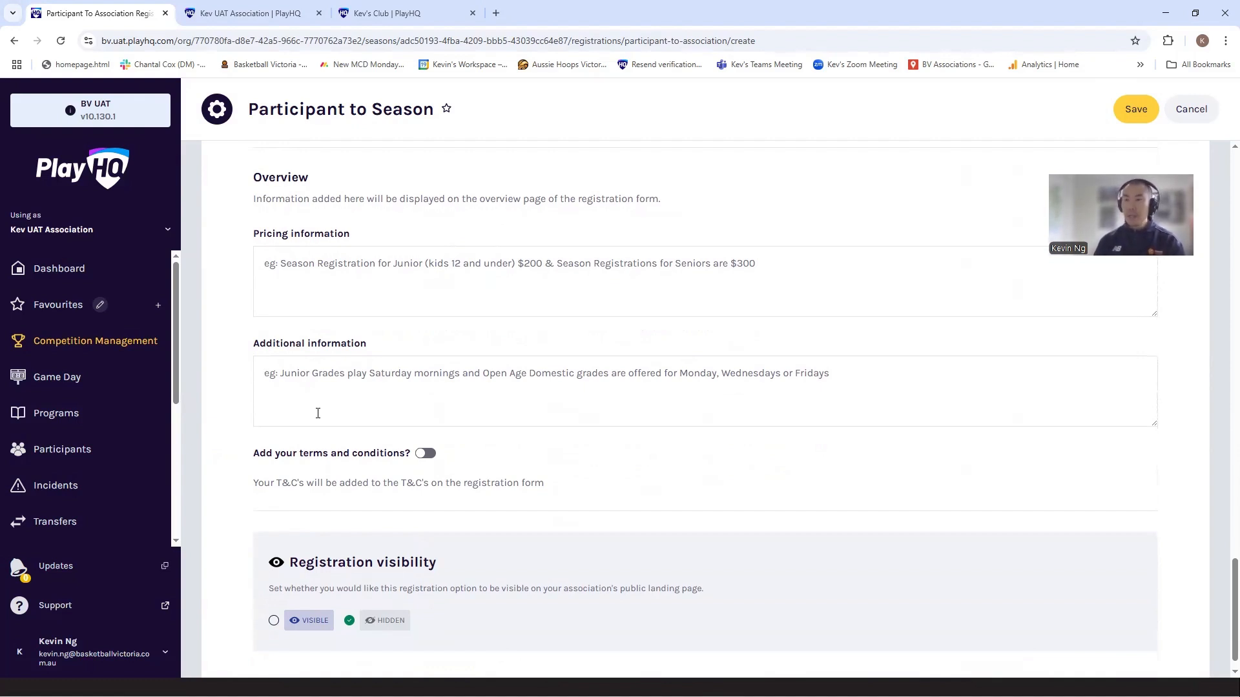
left_click(420, 456)
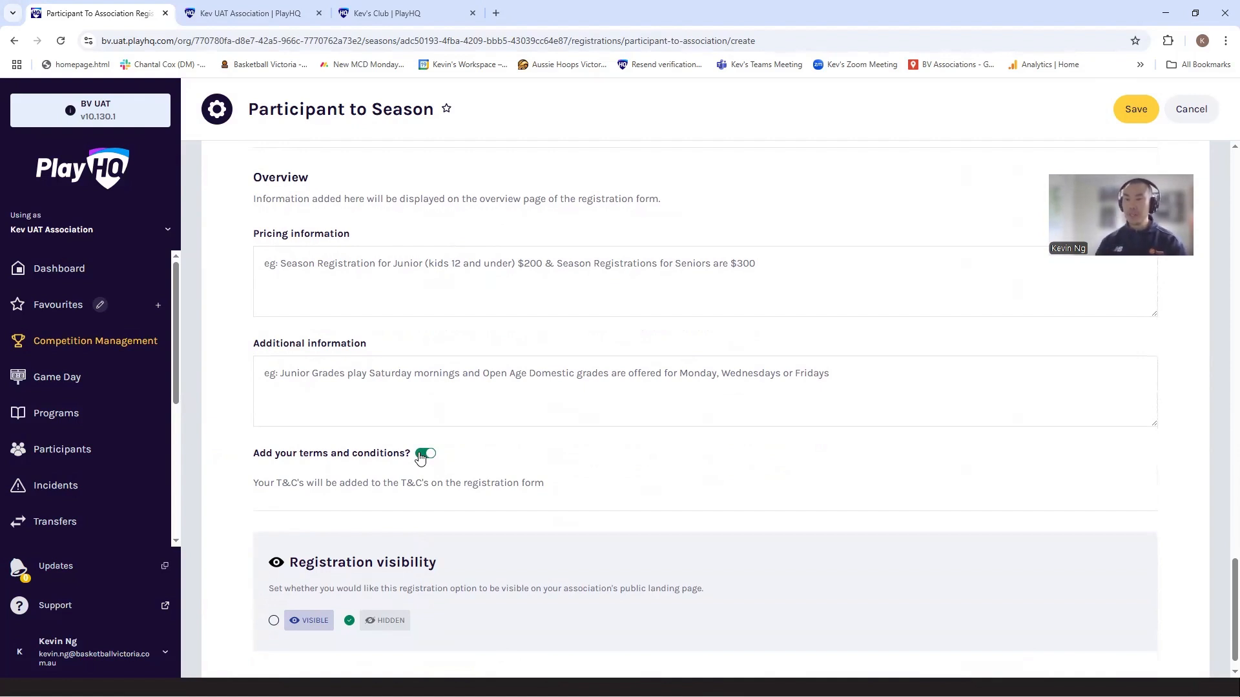
scroll(420, 457, "down", 1)
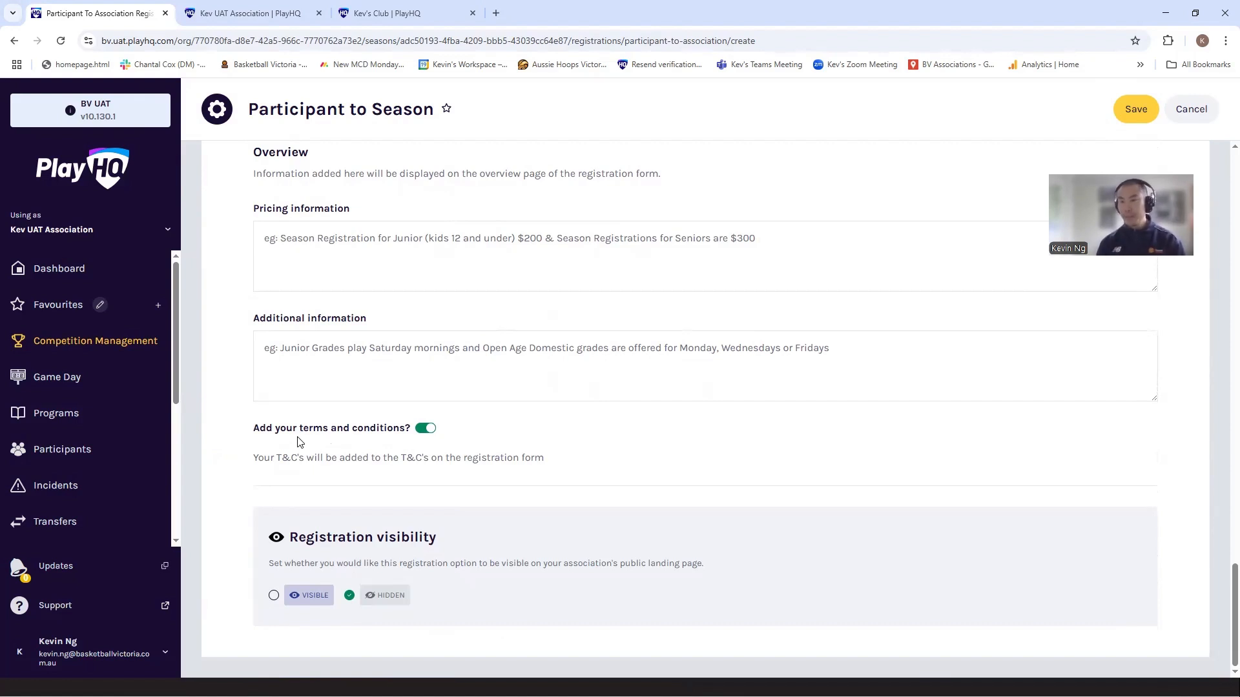
left_click(296, 598)
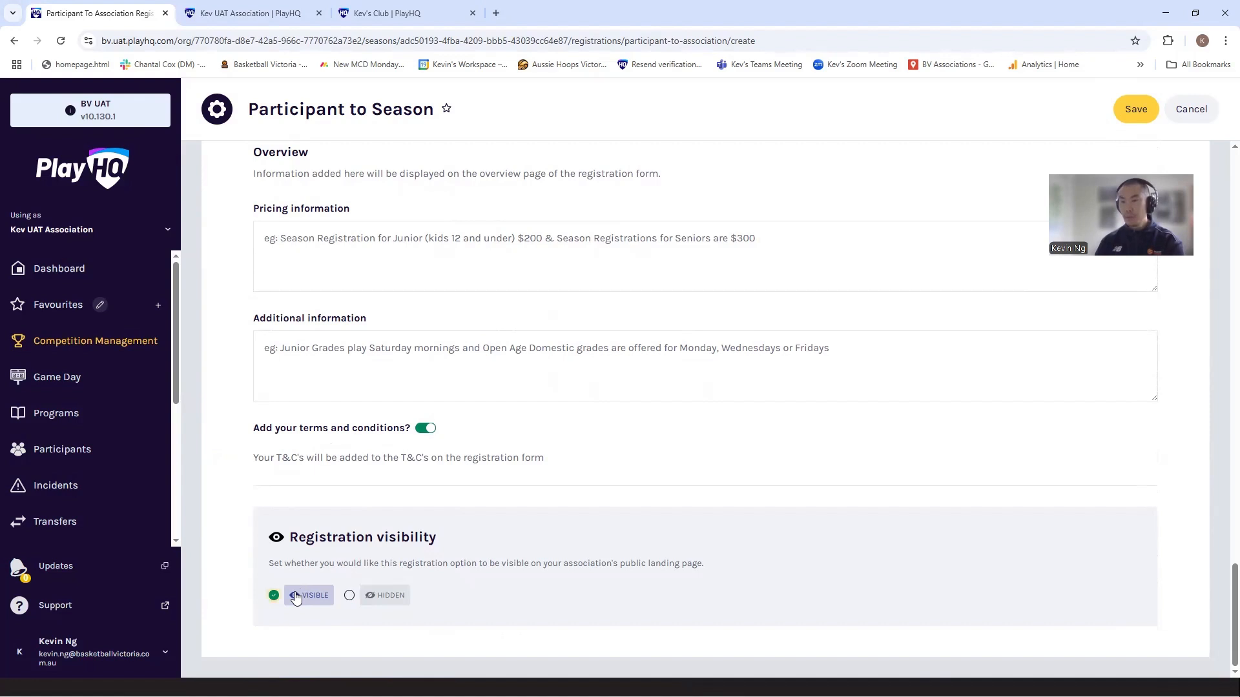
left_click(1122, 118)
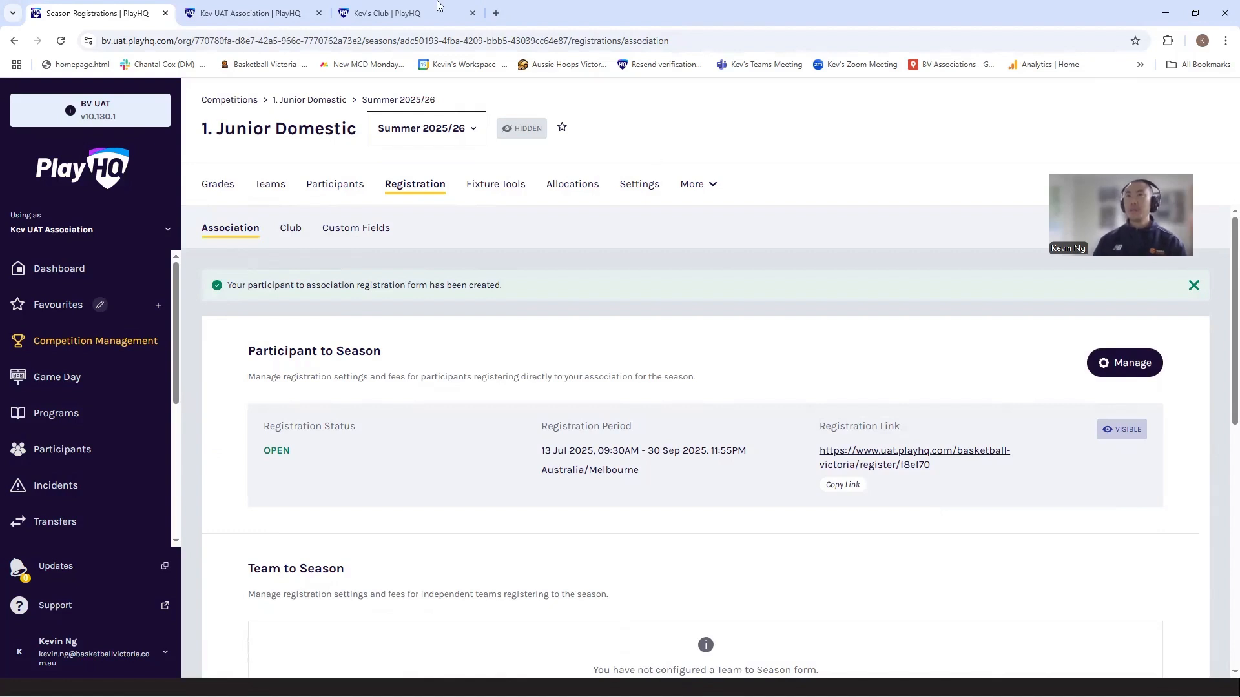
Step: Check the Junior Domestic registration option on the association's public Register page and compare it with the admin registration settings
left_click(224, 11)
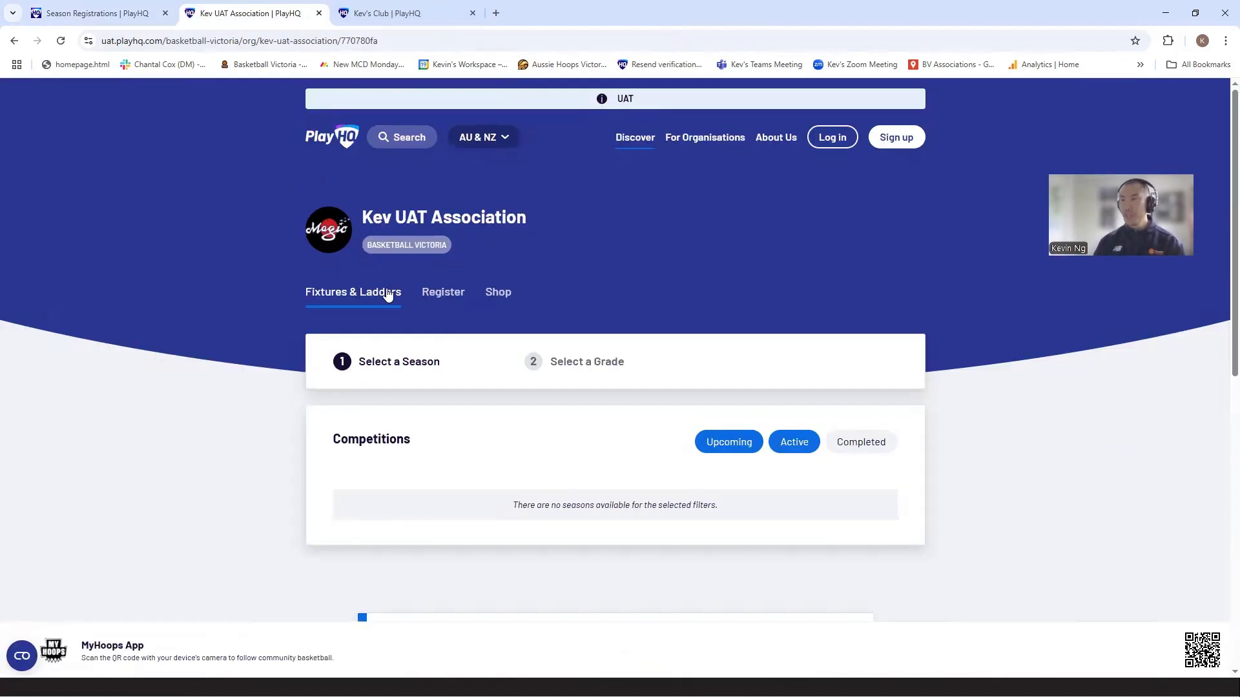
left_click(449, 293)
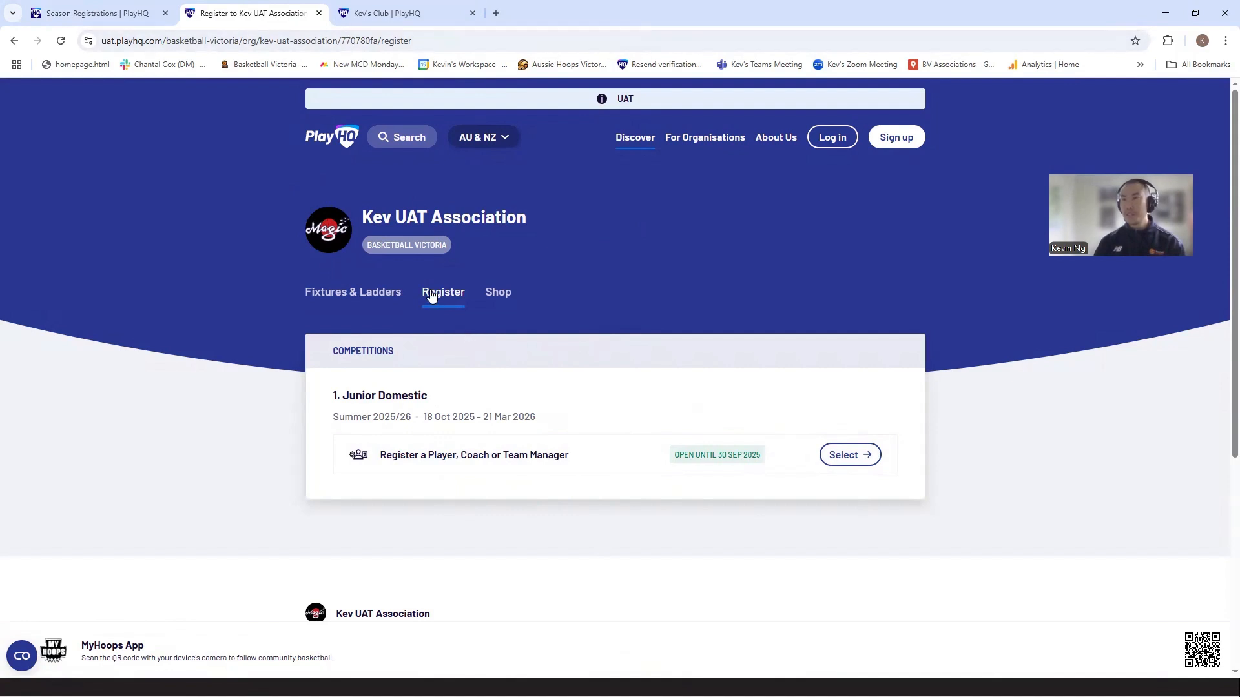
left_click(309, 41)
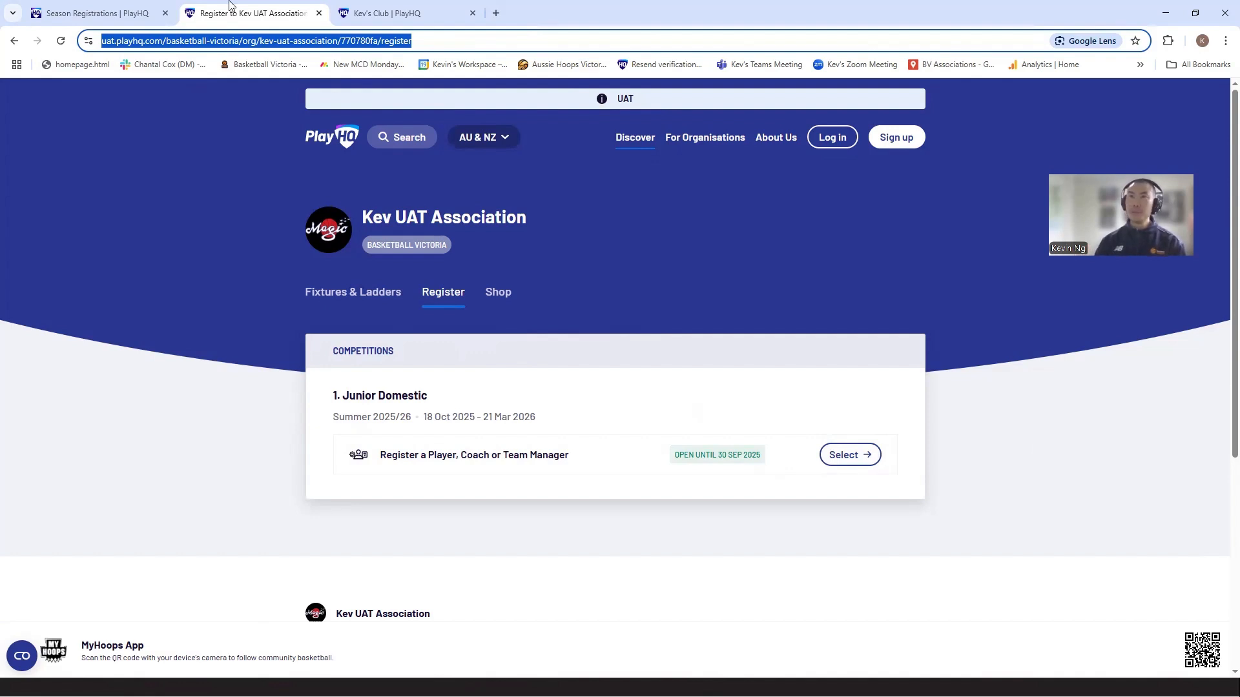
left_click(97, 13)
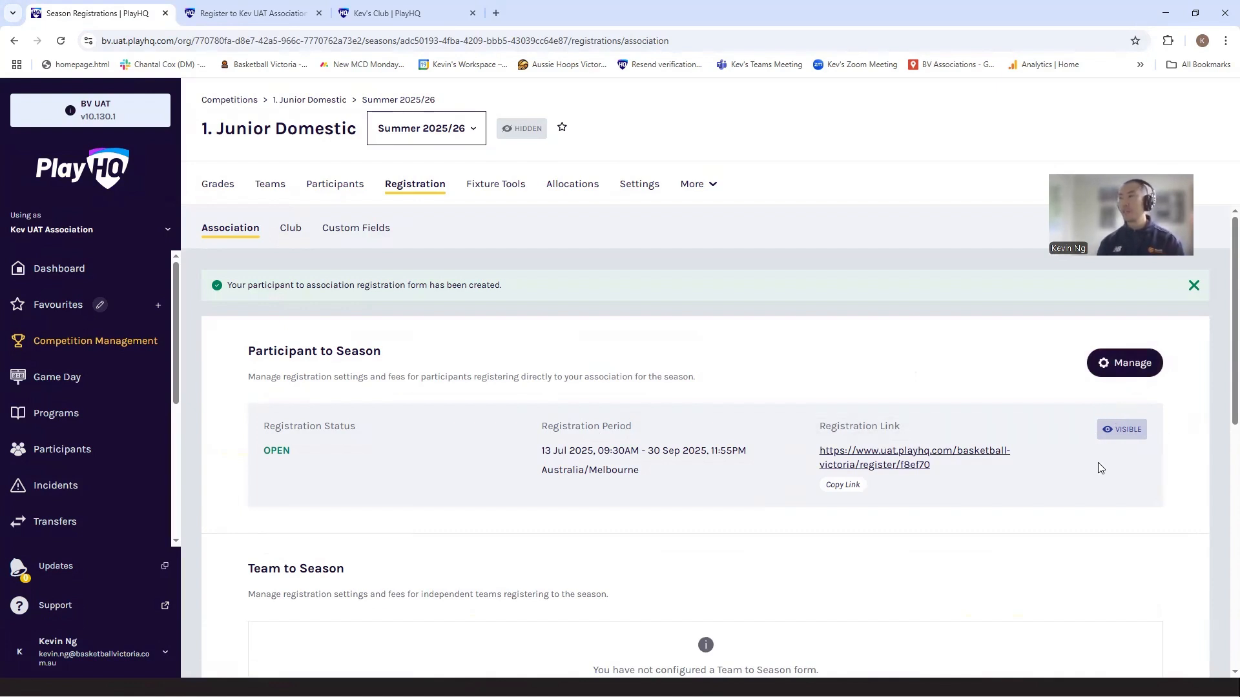
left_click(225, 10)
left_click(216, 31)
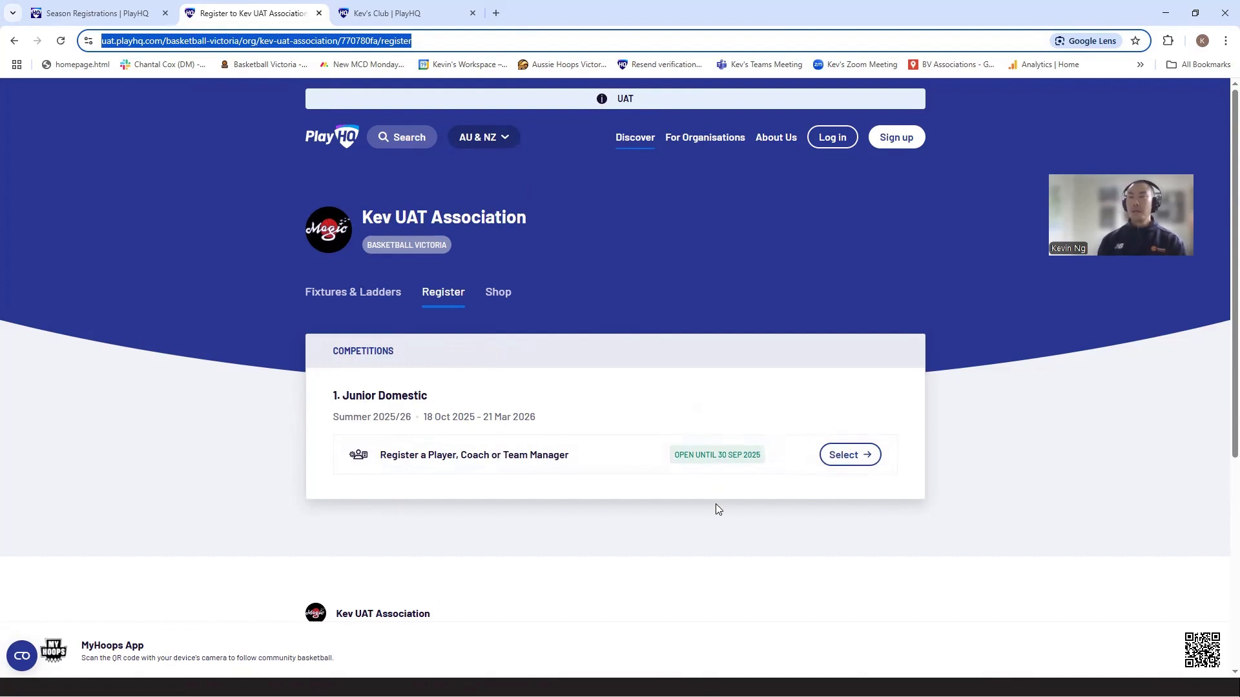
scroll(718, 508, "down", 5)
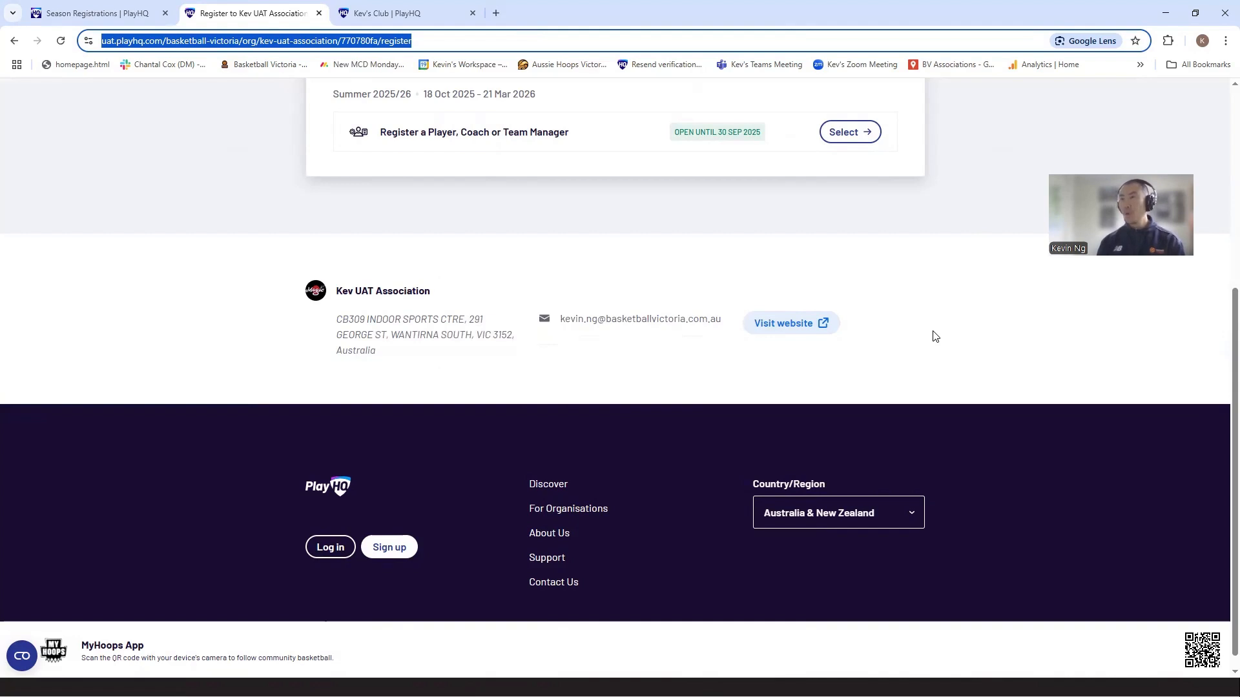
Step: Set up a Team to Season form for the season with a registration period from 01/07/2025 to 30/09/2025
left_click(88, 18)
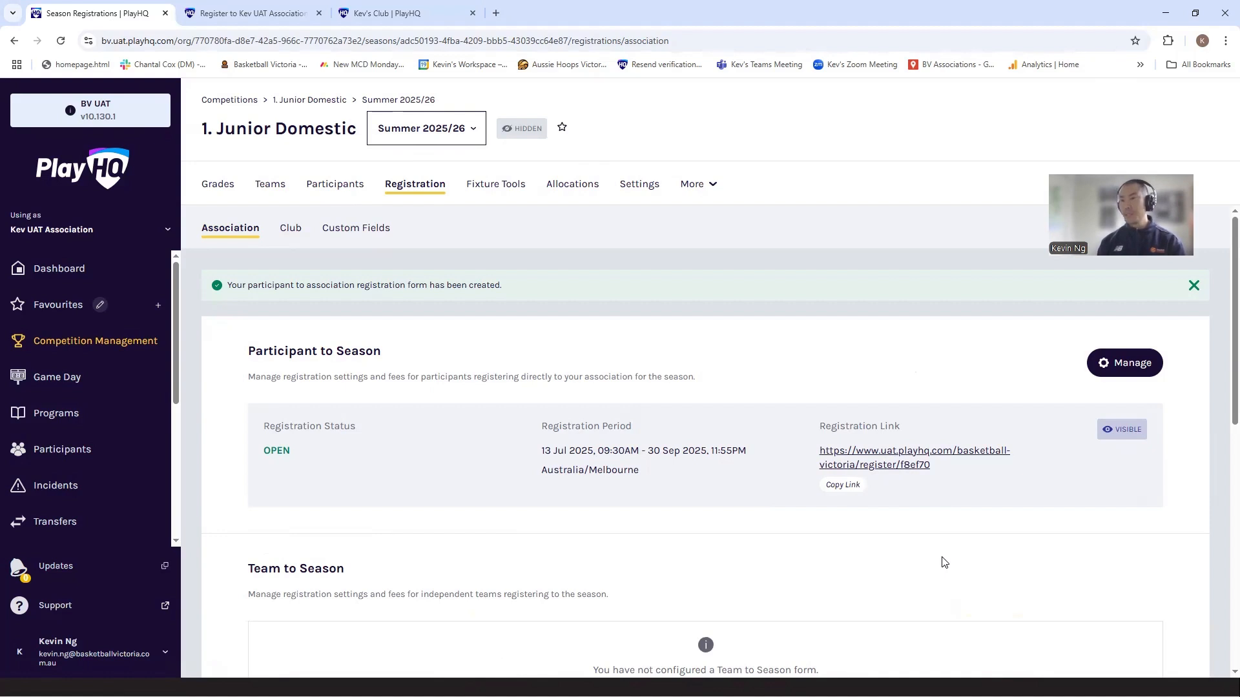
scroll(943, 562, "down", 5)
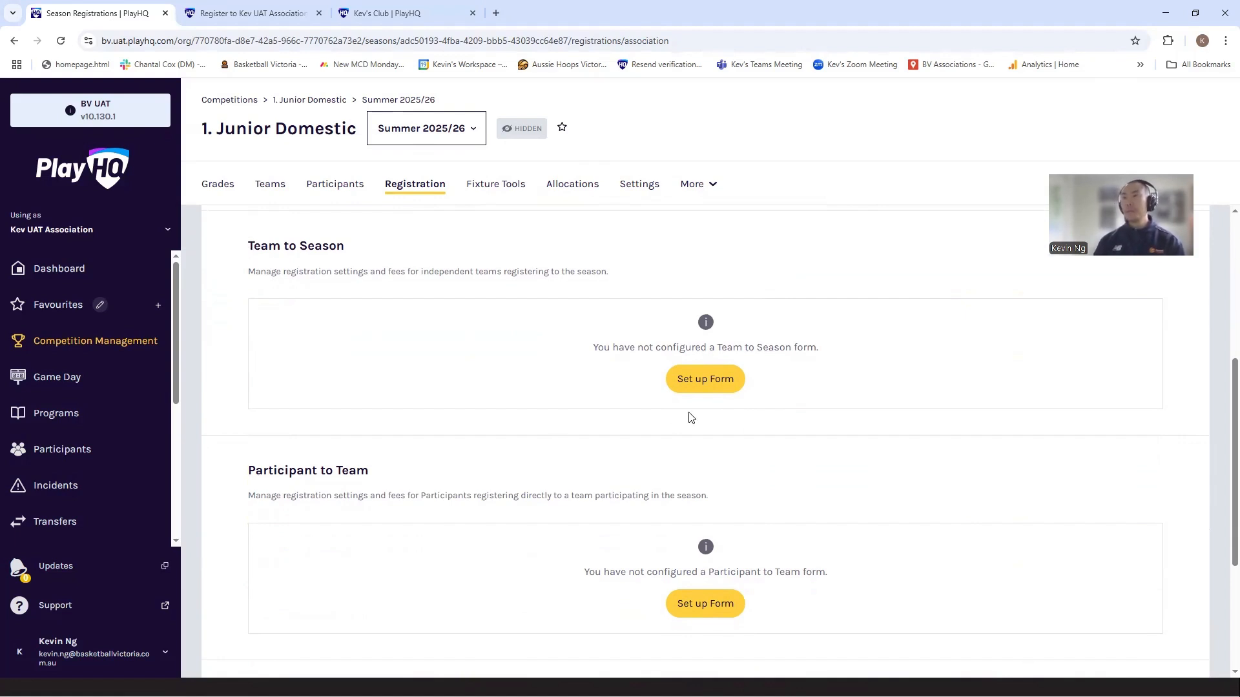
left_click(709, 387)
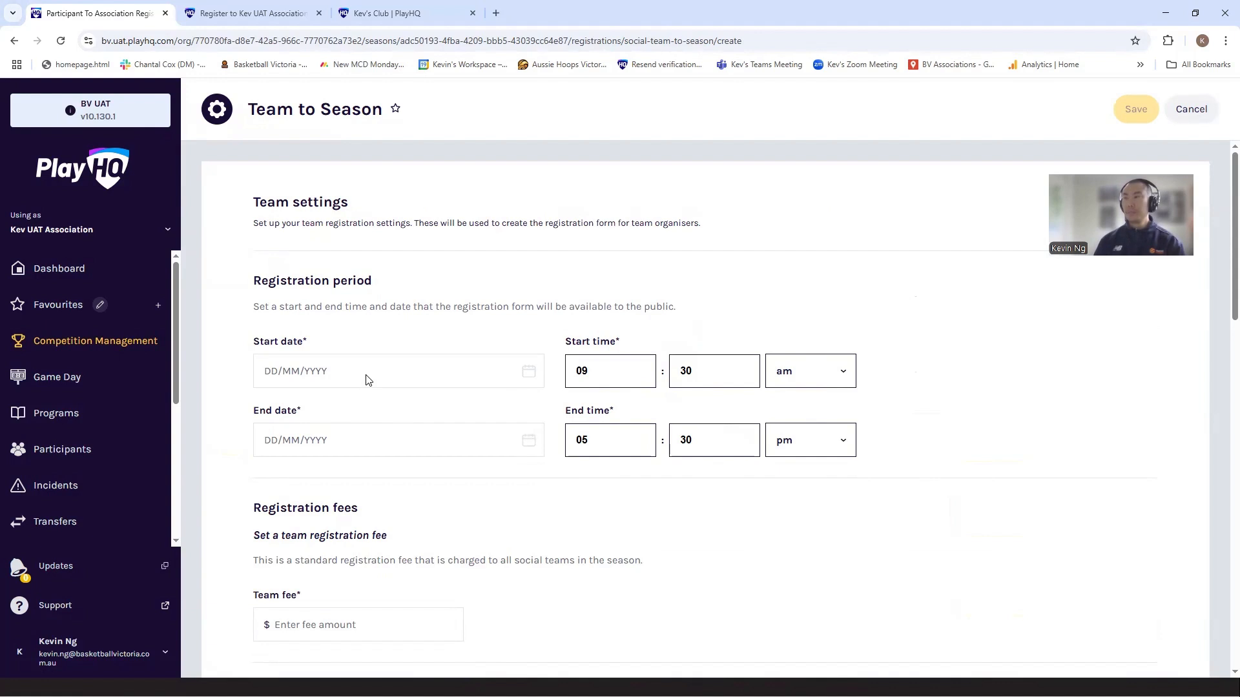
left_click(367, 380)
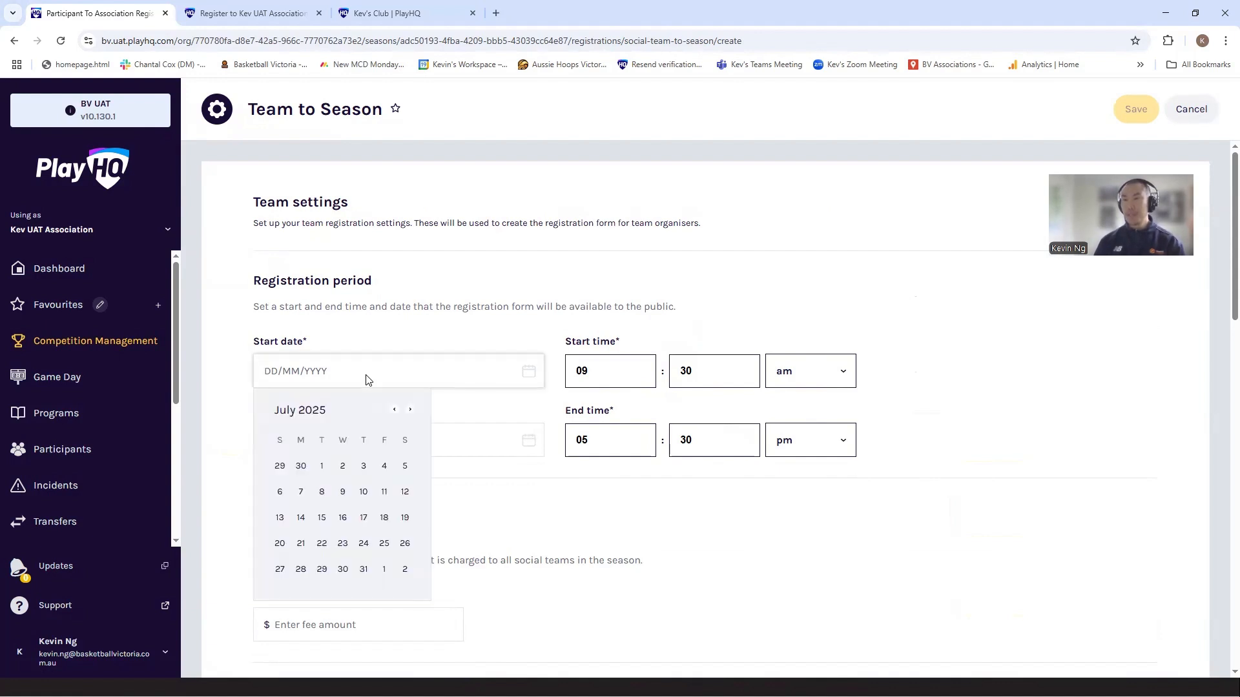
left_click(323, 466)
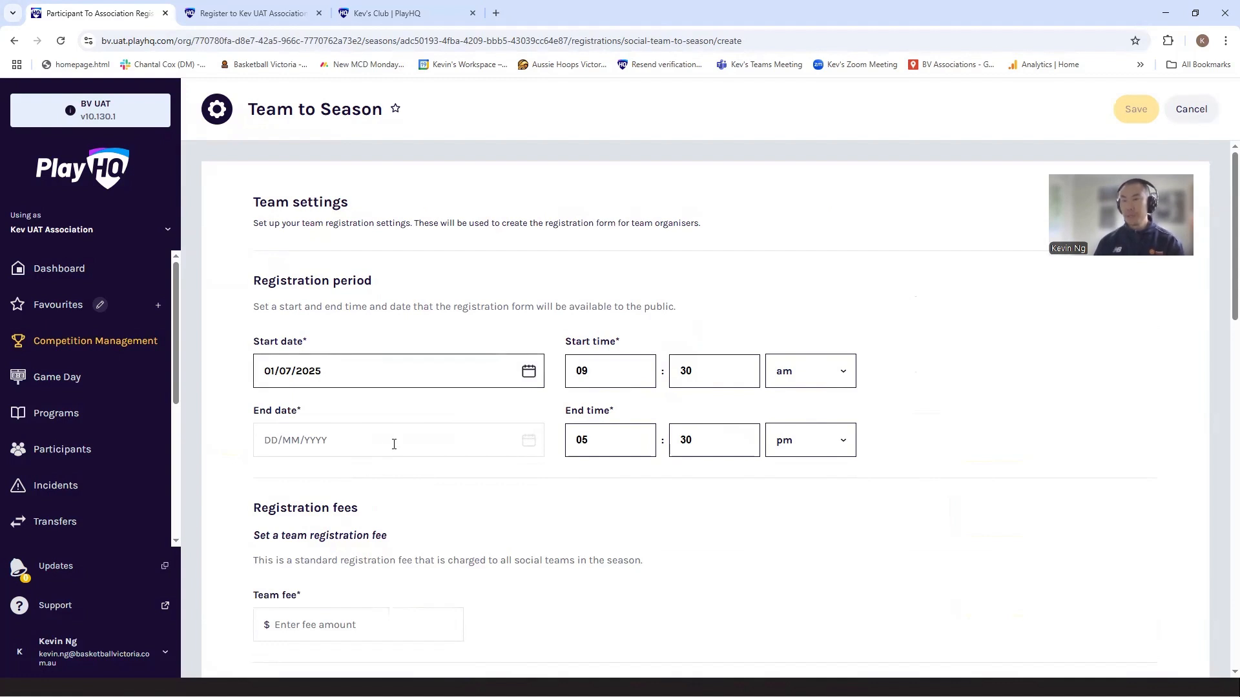
left_click(391, 444)
triple_click(410, 479)
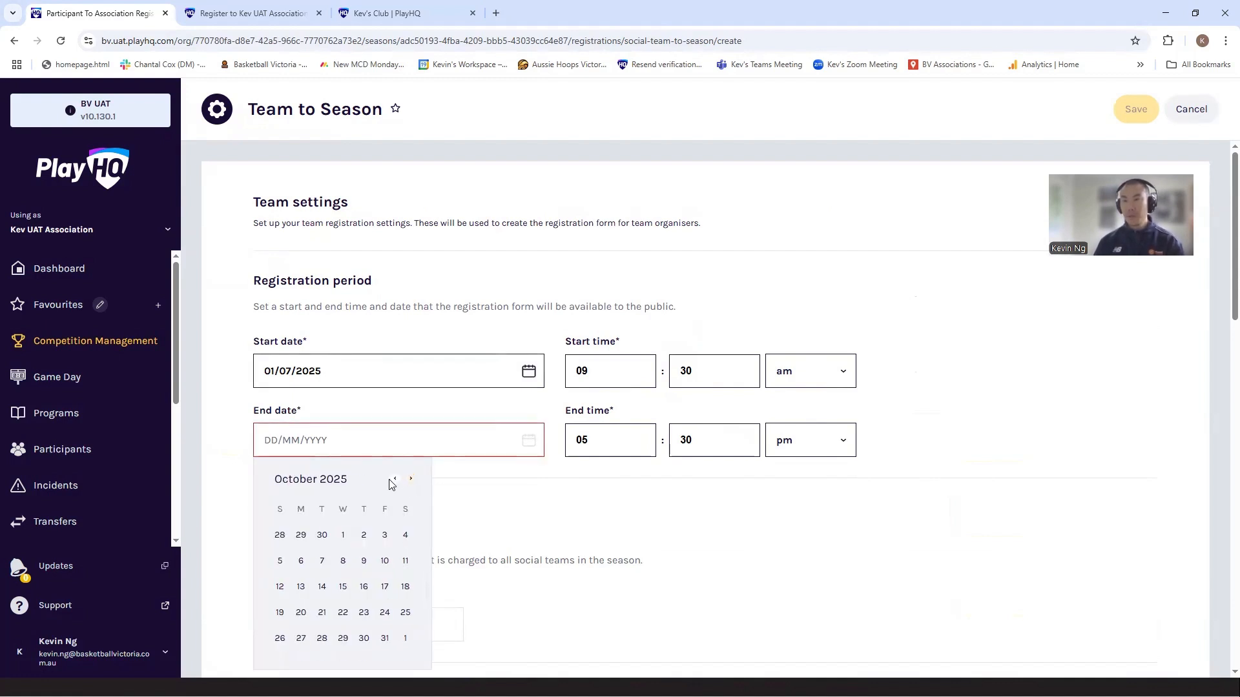
left_click(394, 480)
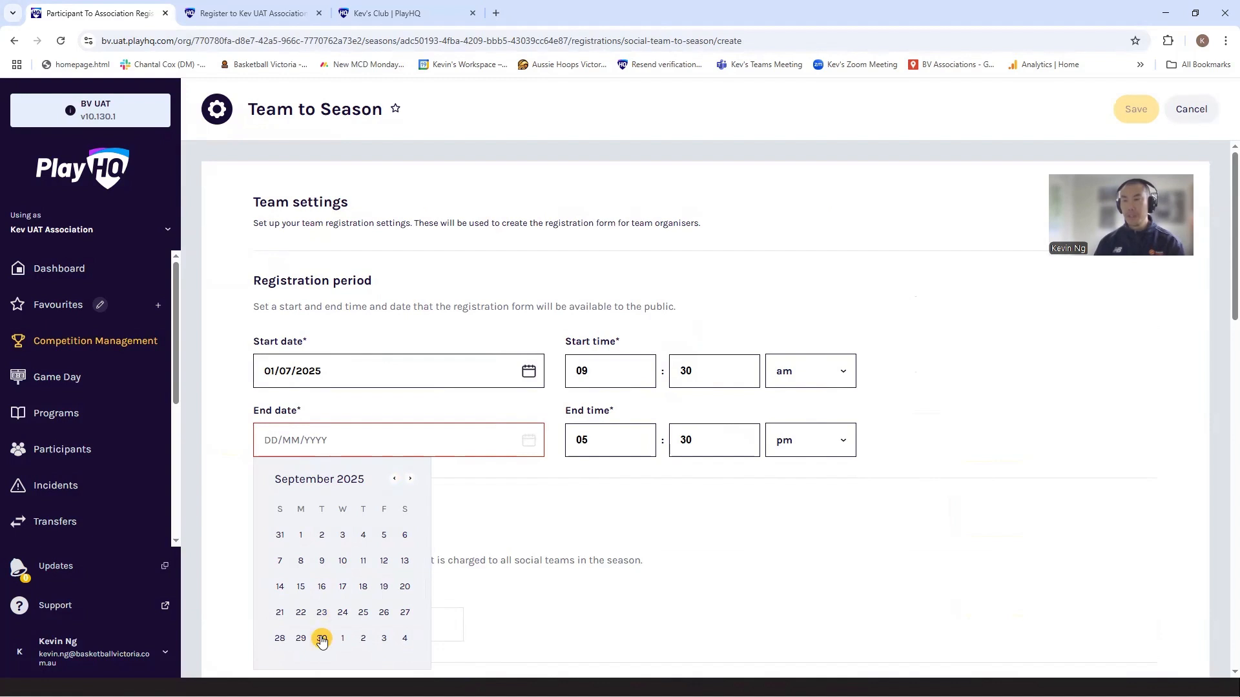
left_click(322, 638)
Step: Set the team fee to $200 and make the Saturday U12 Boys A and Saturday U12 Girls A grades available
scroll(646, 510, "down", 4)
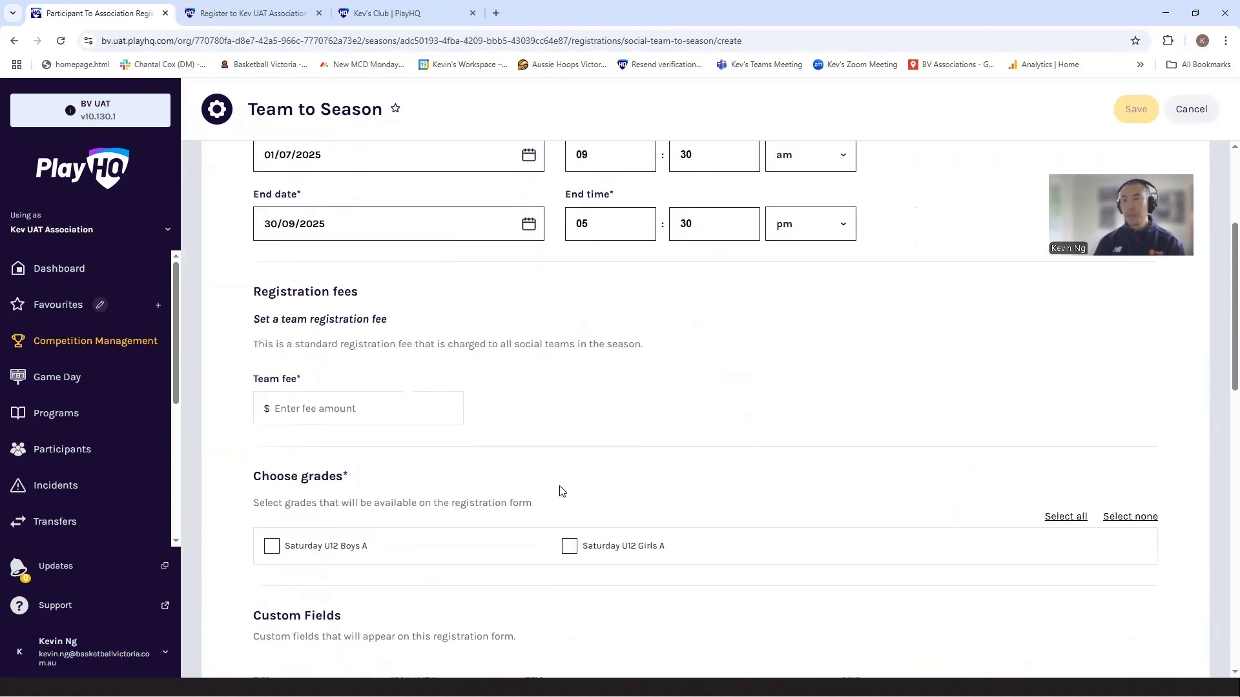
left_click(348, 360)
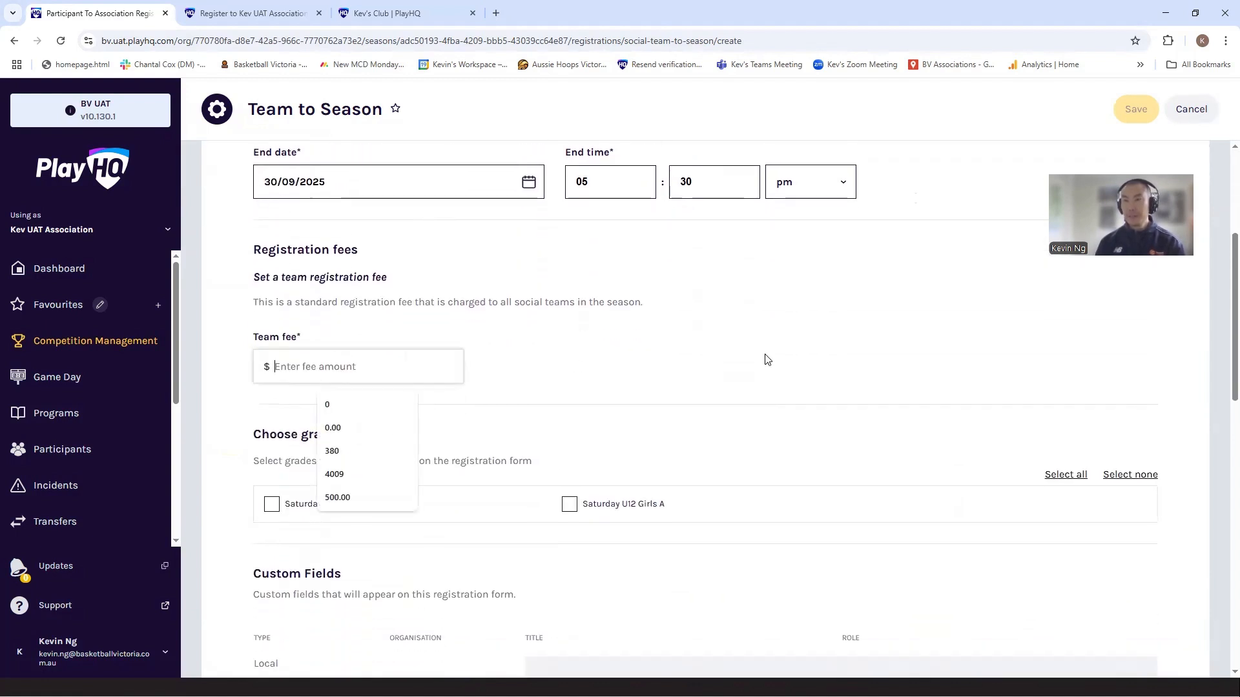
type("200")
scroll(794, 399, "down", 2)
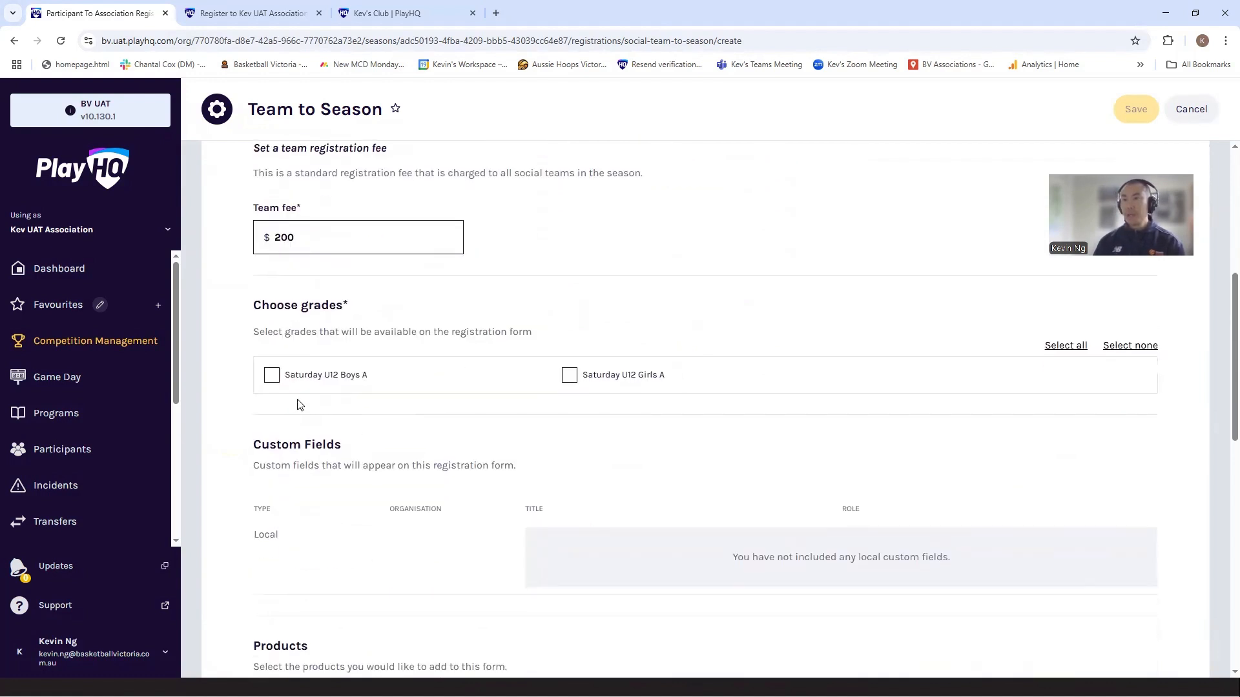
left_click(272, 376)
left_click(570, 377)
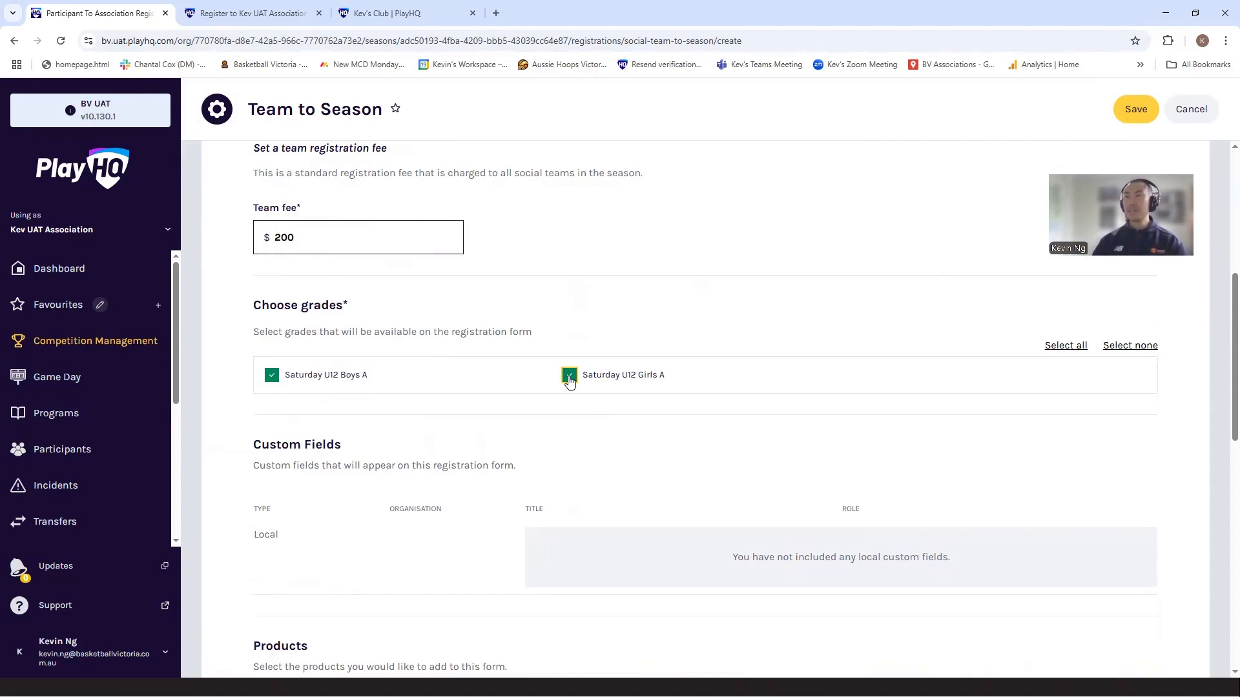
Step: Save the Team to Season form with terms and conditions enabled and registration visibility set to Visible
scroll(603, 332, "down", 6)
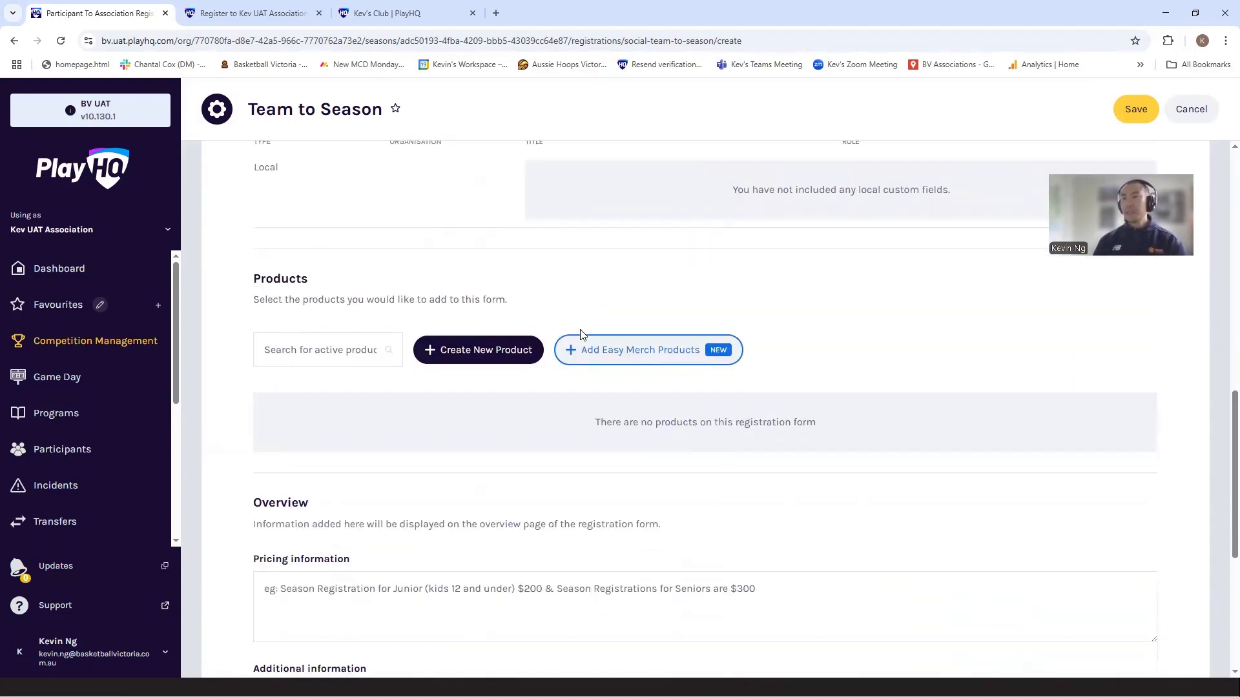
scroll(581, 334, "down", 2)
scroll(394, 334, "down", 2)
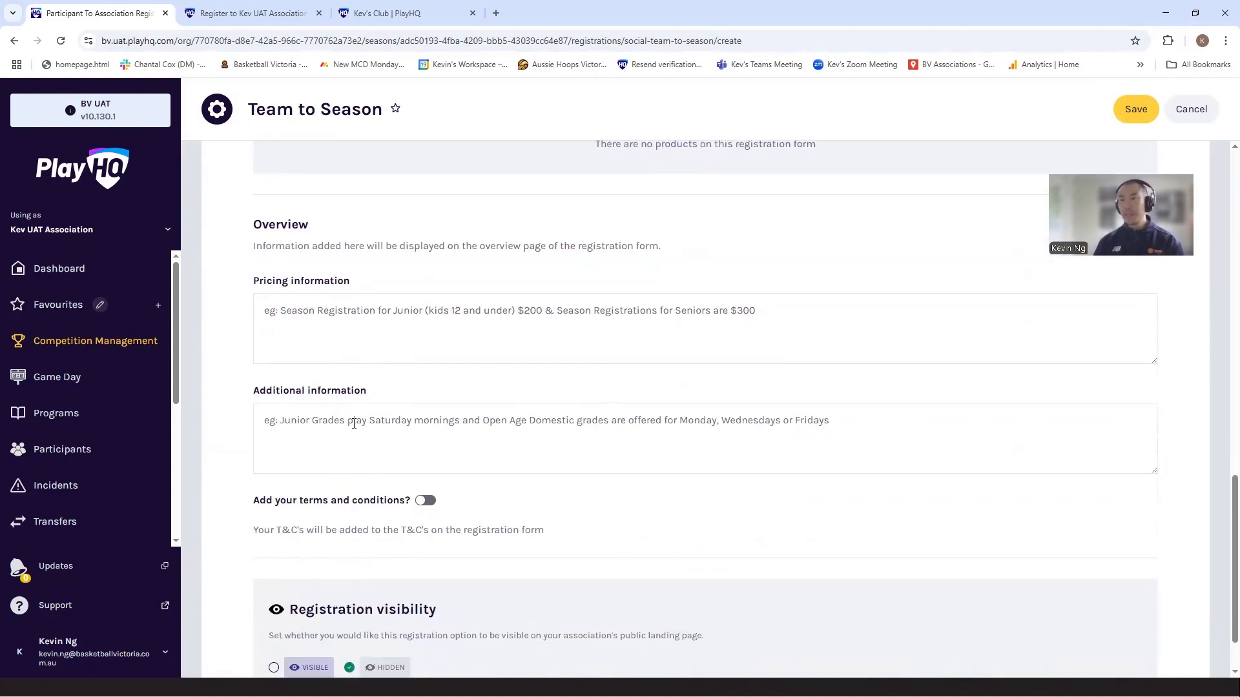
left_click(425, 500)
scroll(426, 501, "down", 1)
left_click(297, 597)
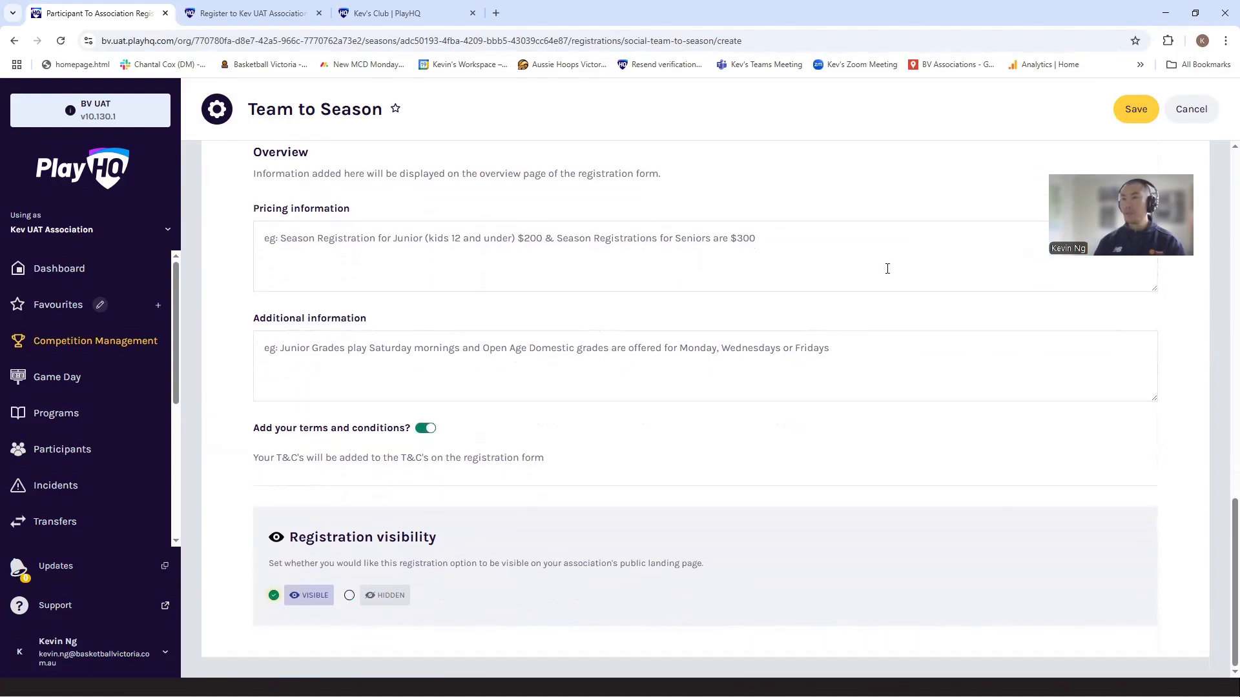
left_click(1135, 110)
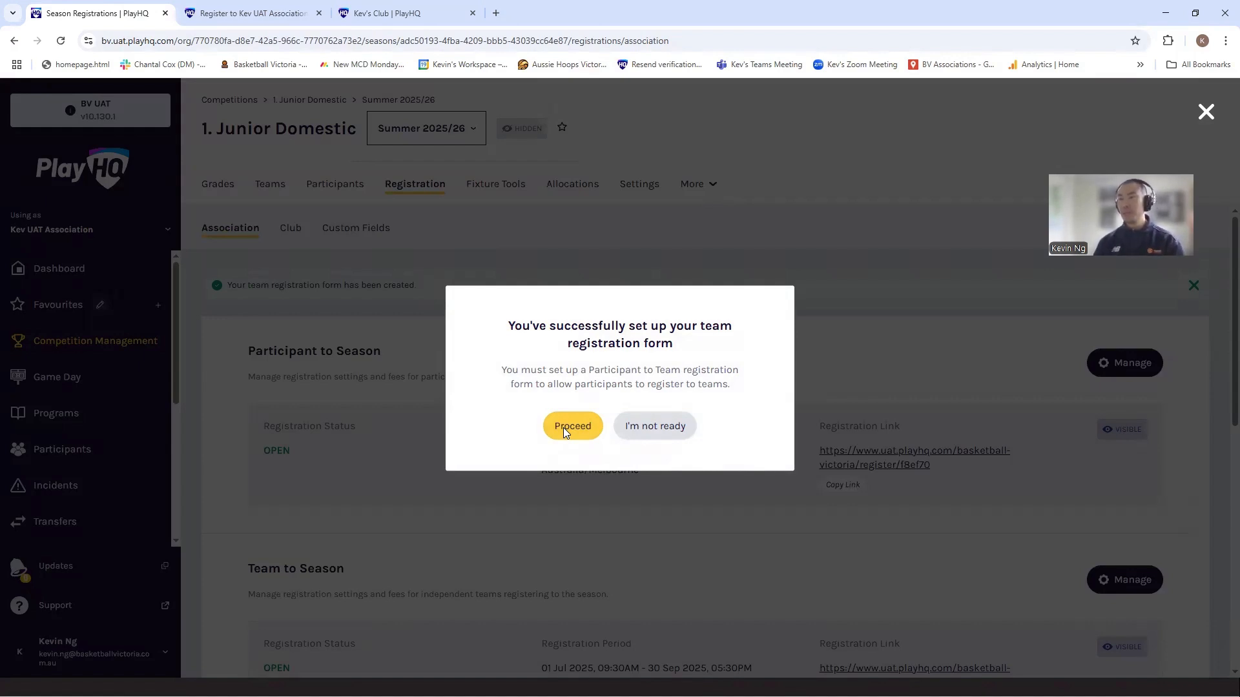
Step: Proceed to the Participant to Team form setup and set its registration start date to 06/07/2025
left_click(563, 426)
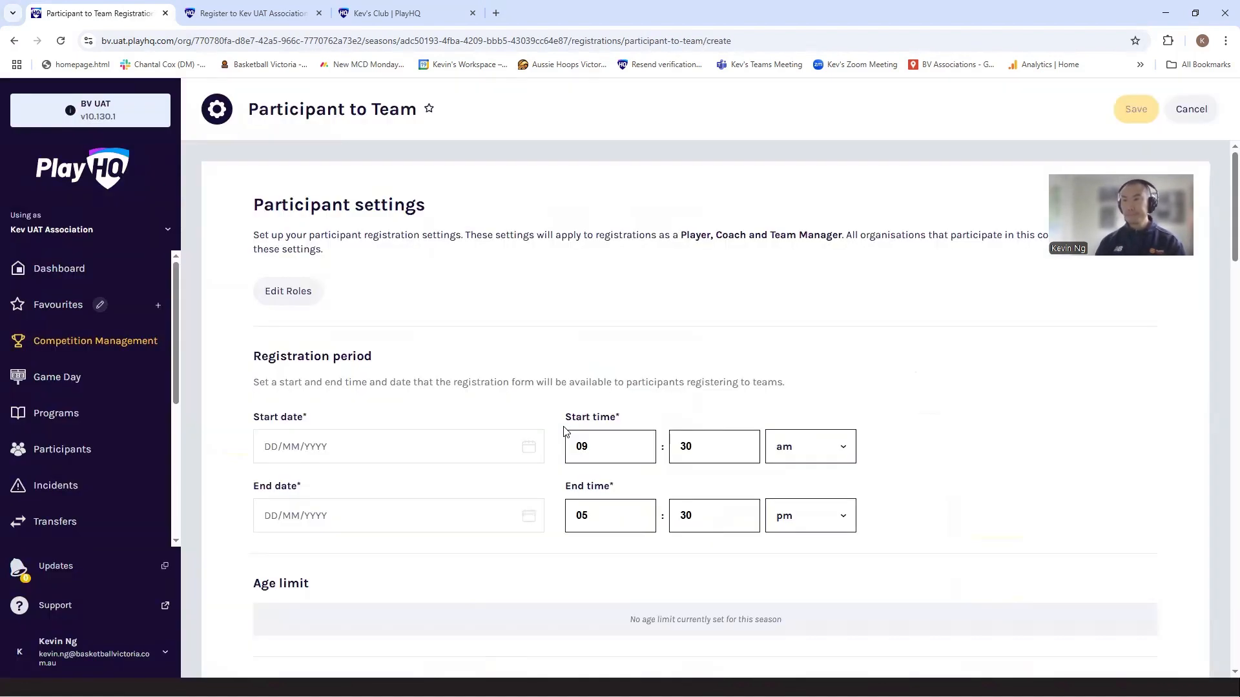
scroll(420, 347, "down", 1)
scroll(420, 347, "down", 1)
left_click(309, 310)
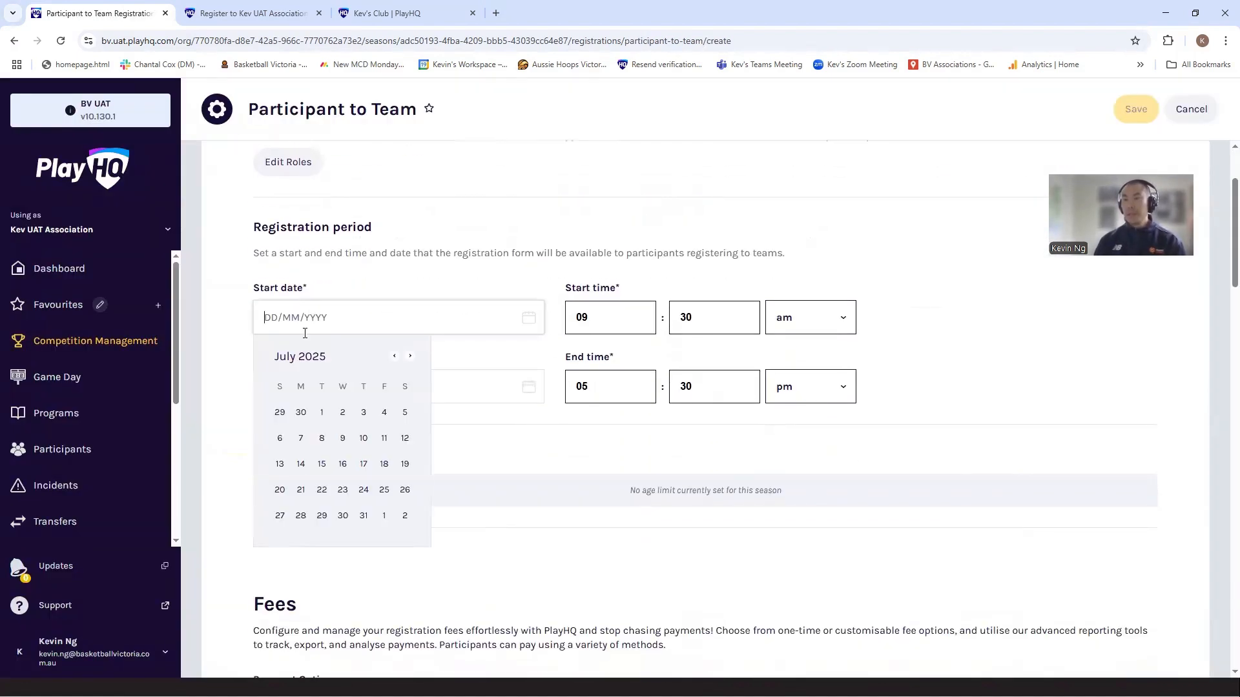
left_click(280, 441)
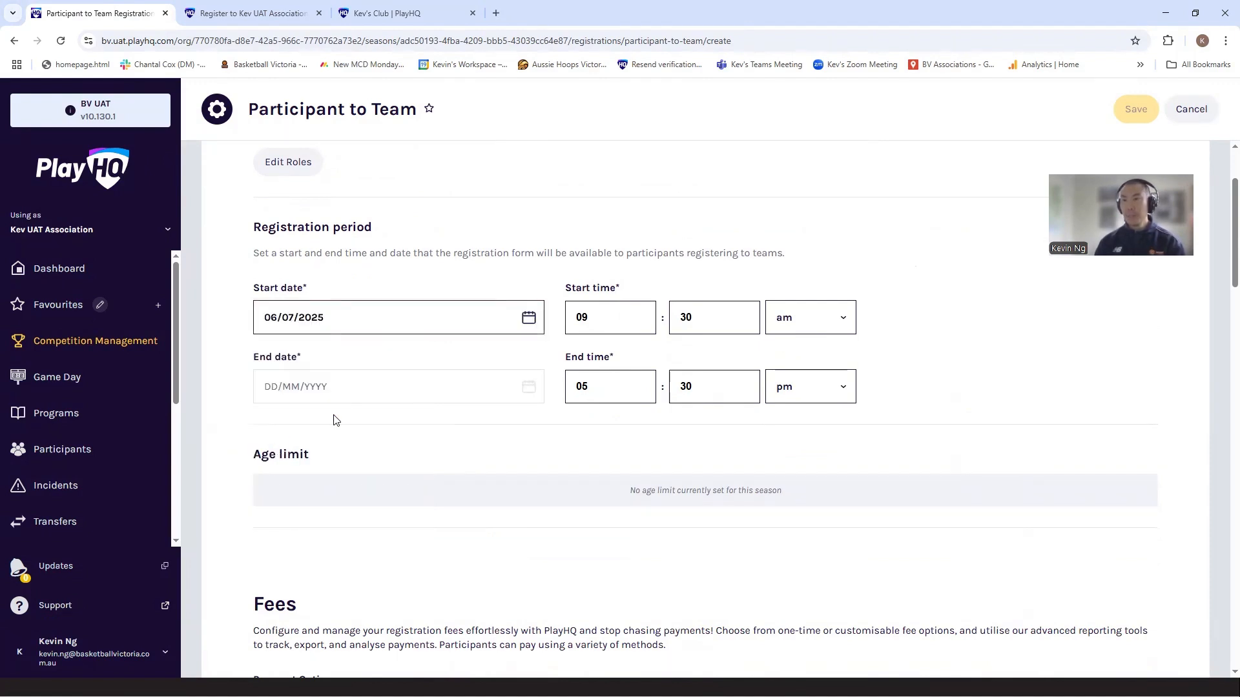
Step: Set the Participant to Team registration end date to 07/03/2026
left_click(383, 385)
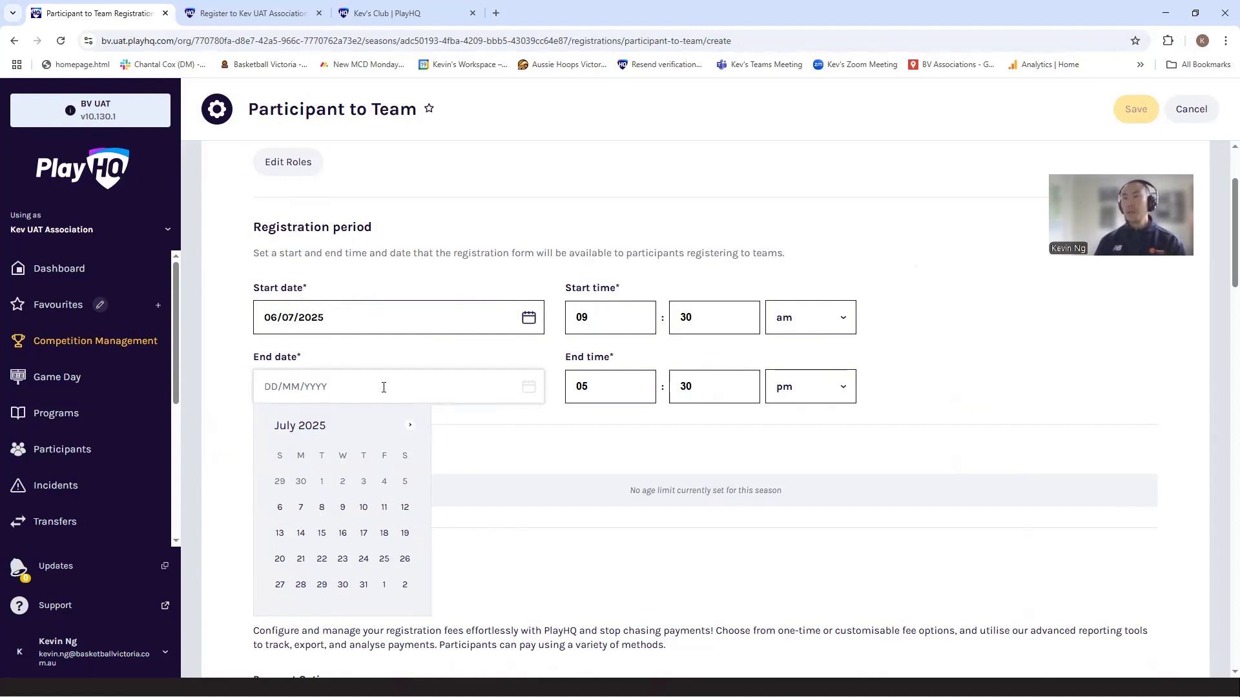
left_click(408, 427)
left_click(408, 427)
left_click(409, 428)
left_click(409, 428)
left_click(409, 428)
left_click(409, 428)
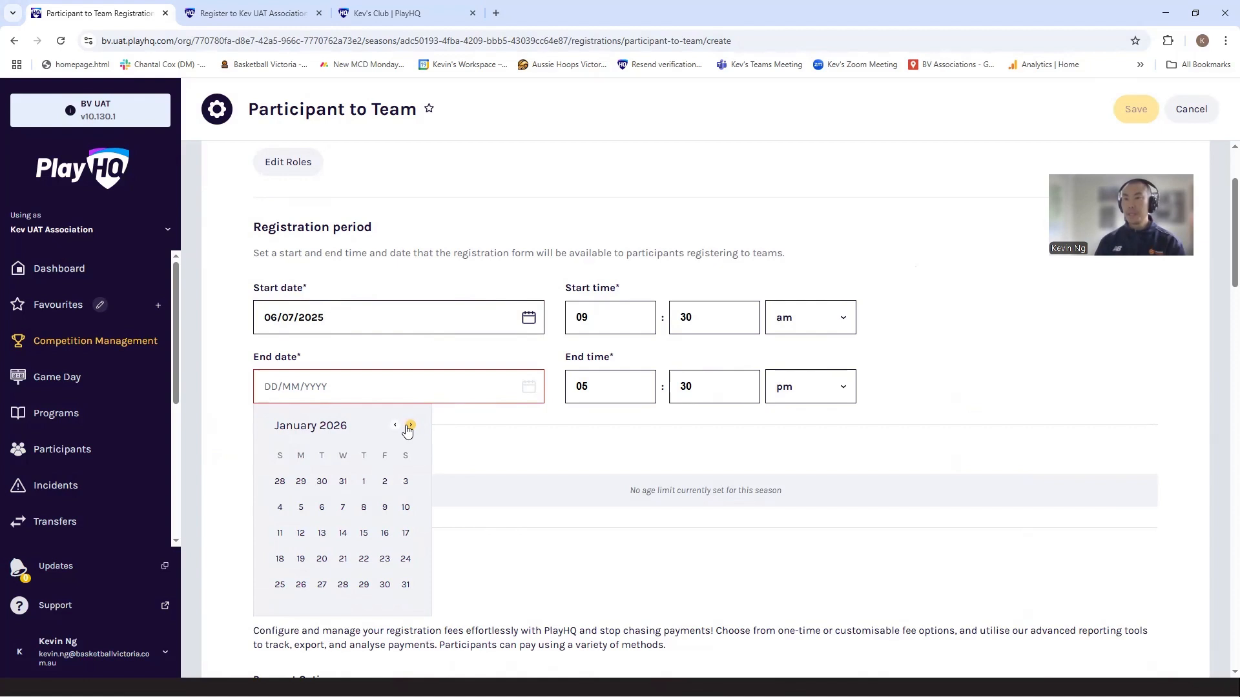
left_click(409, 427)
left_click(409, 428)
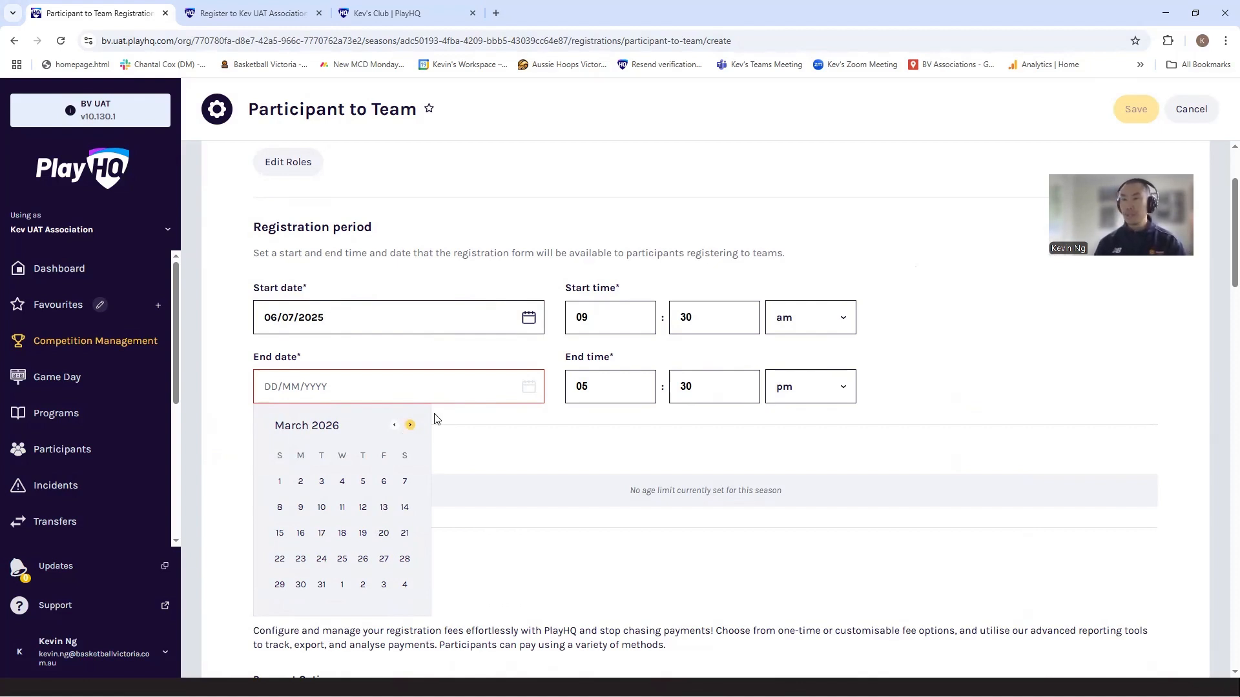
left_click(405, 481)
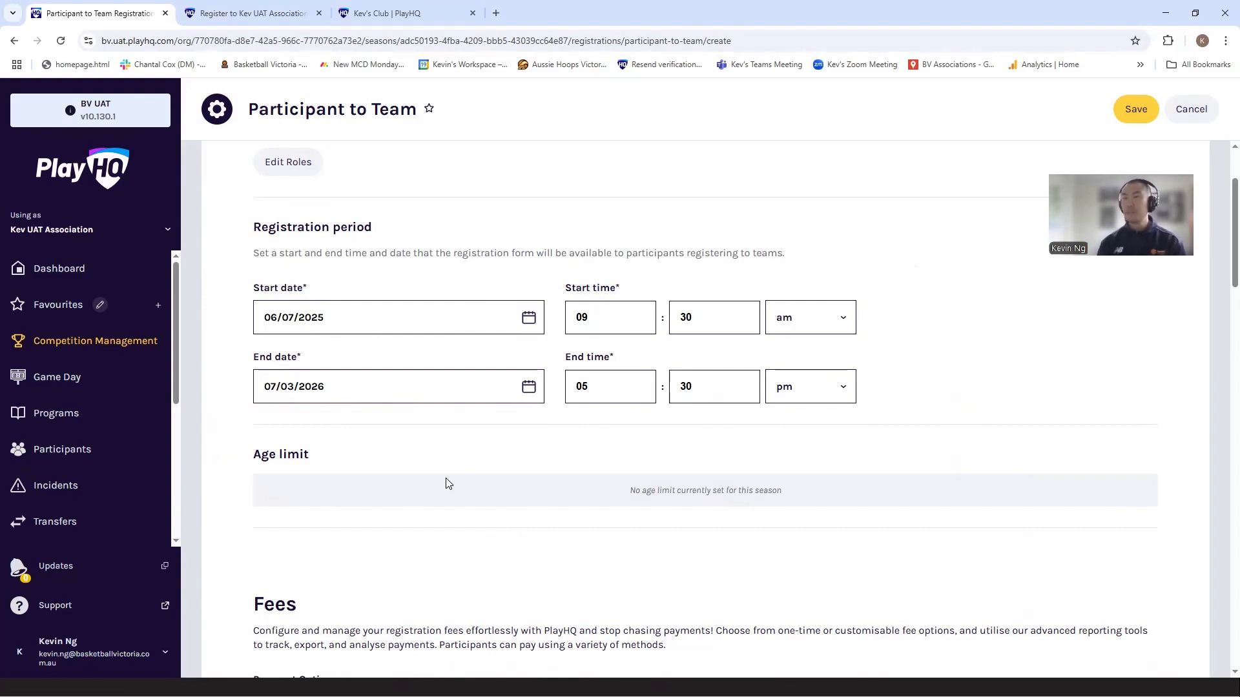
Step: Enable the association's terms and conditions on the Participant to Team form and save it
scroll(448, 484, "down", 7)
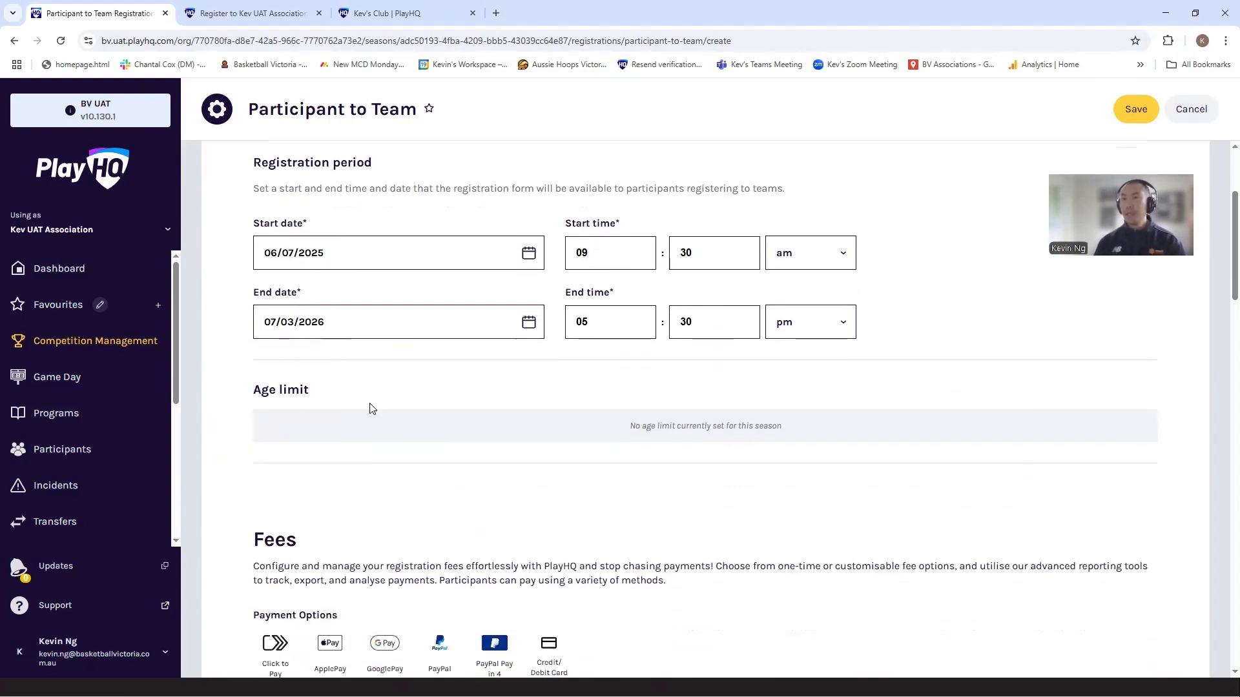
scroll(381, 327, "down", 6)
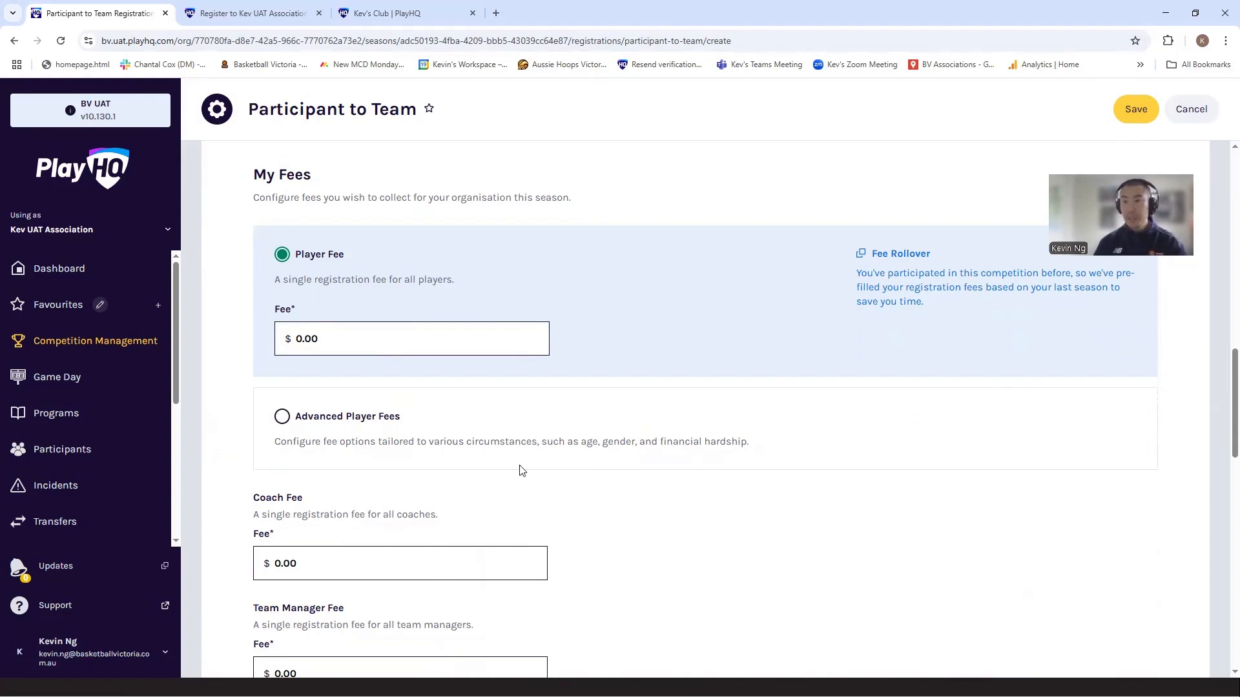
scroll(520, 470, "down", 4)
scroll(523, 470, "down", 8)
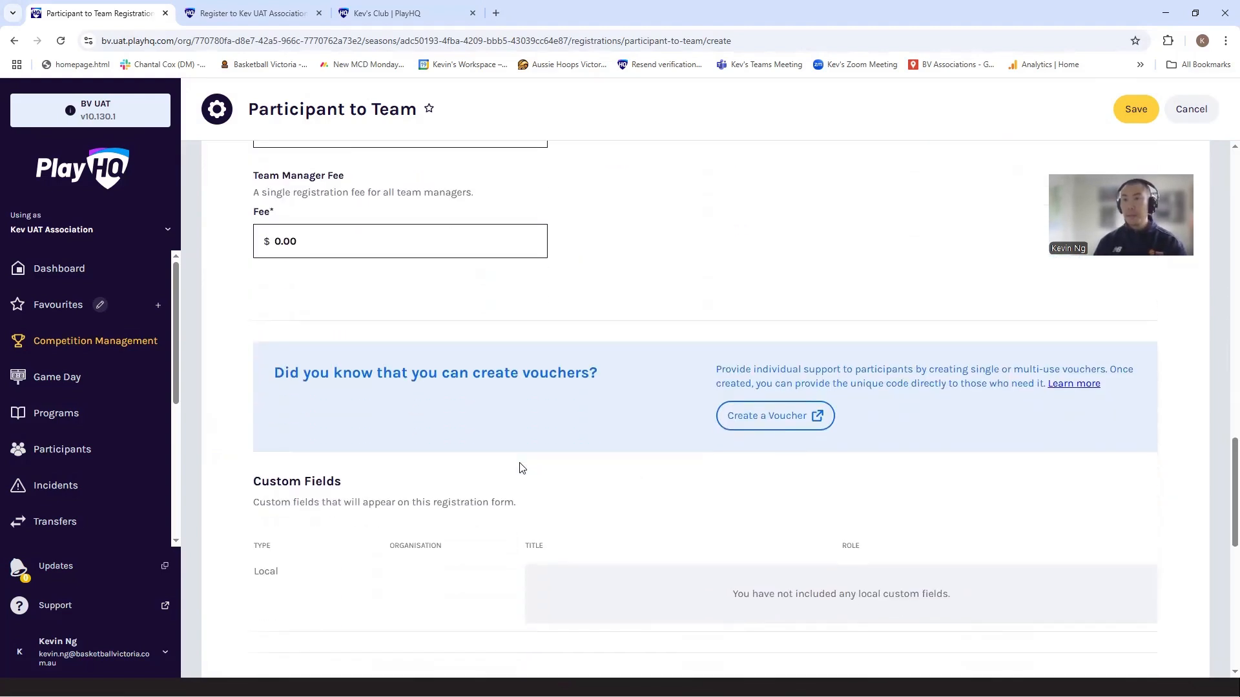
scroll(522, 468, "down", 4)
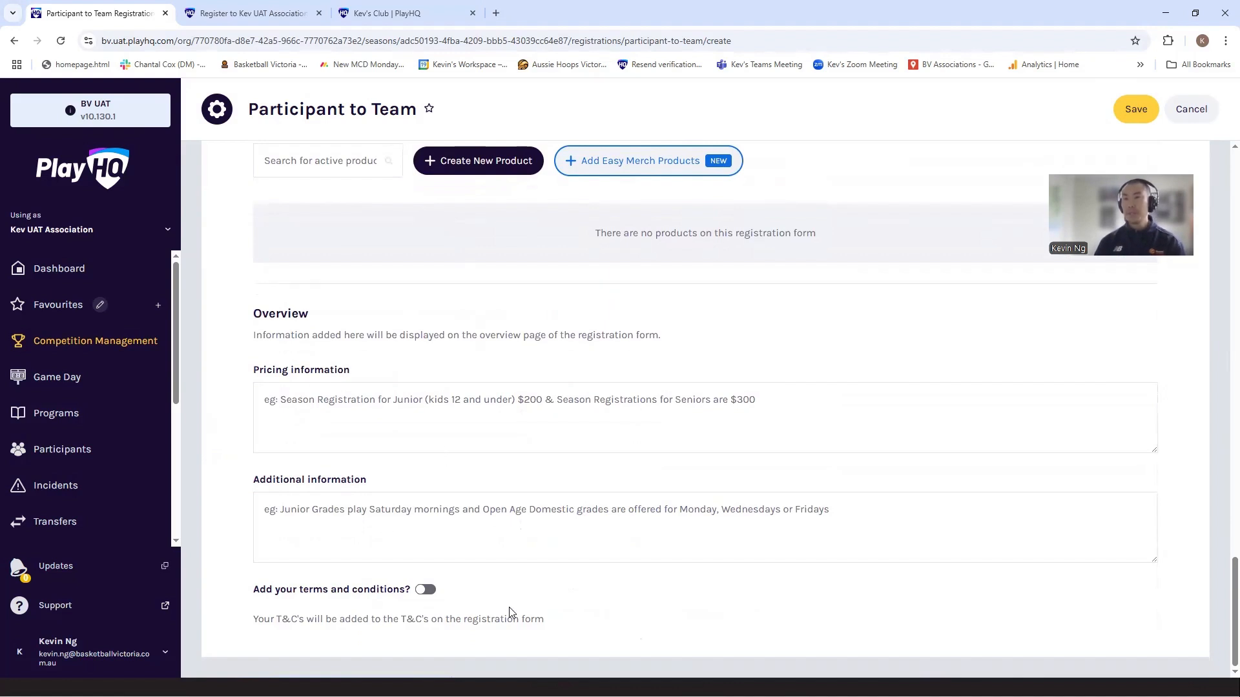
left_click(426, 590)
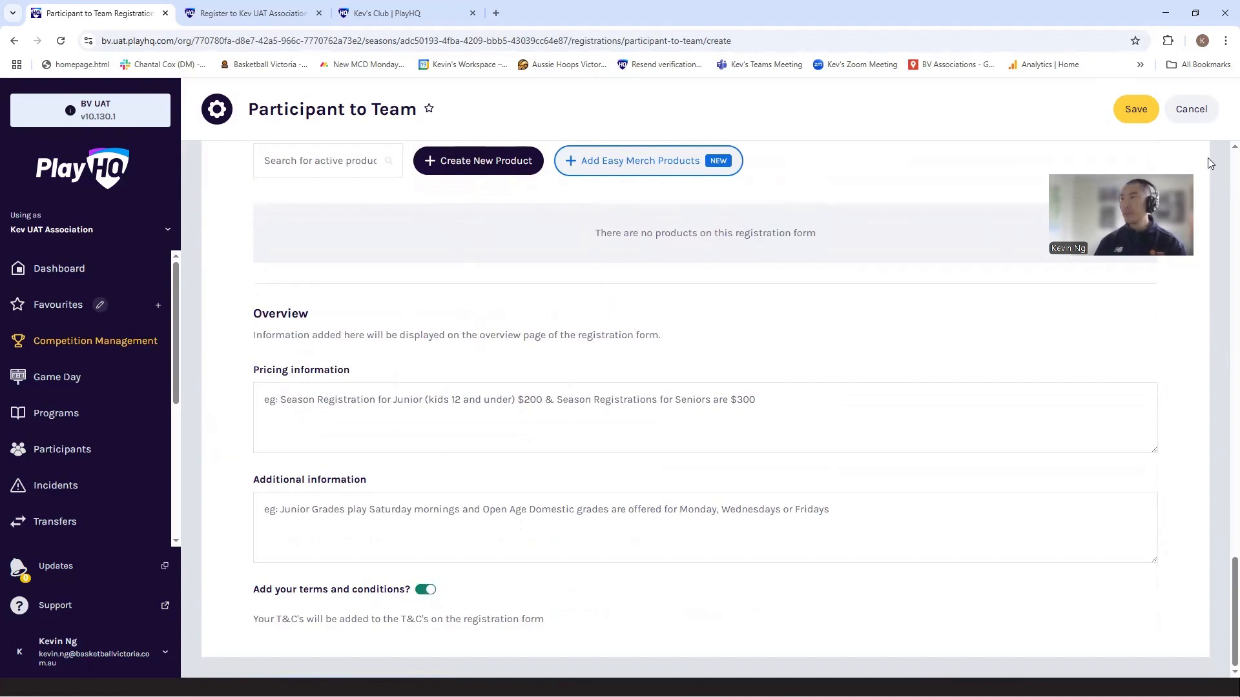
left_click(1122, 111)
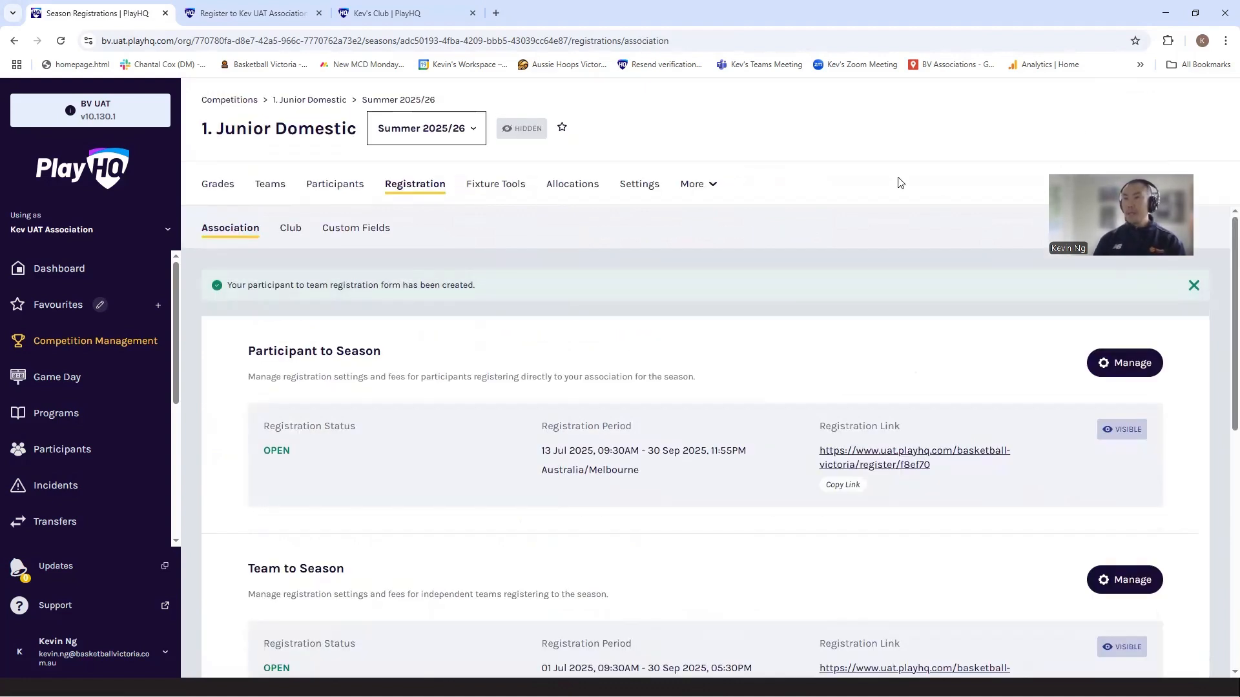
Step: Review the season's association registration forms and reload the association's public Register page to check the registration options offered
scroll(373, 614, "down", 2)
scroll(374, 589, "down", 3)
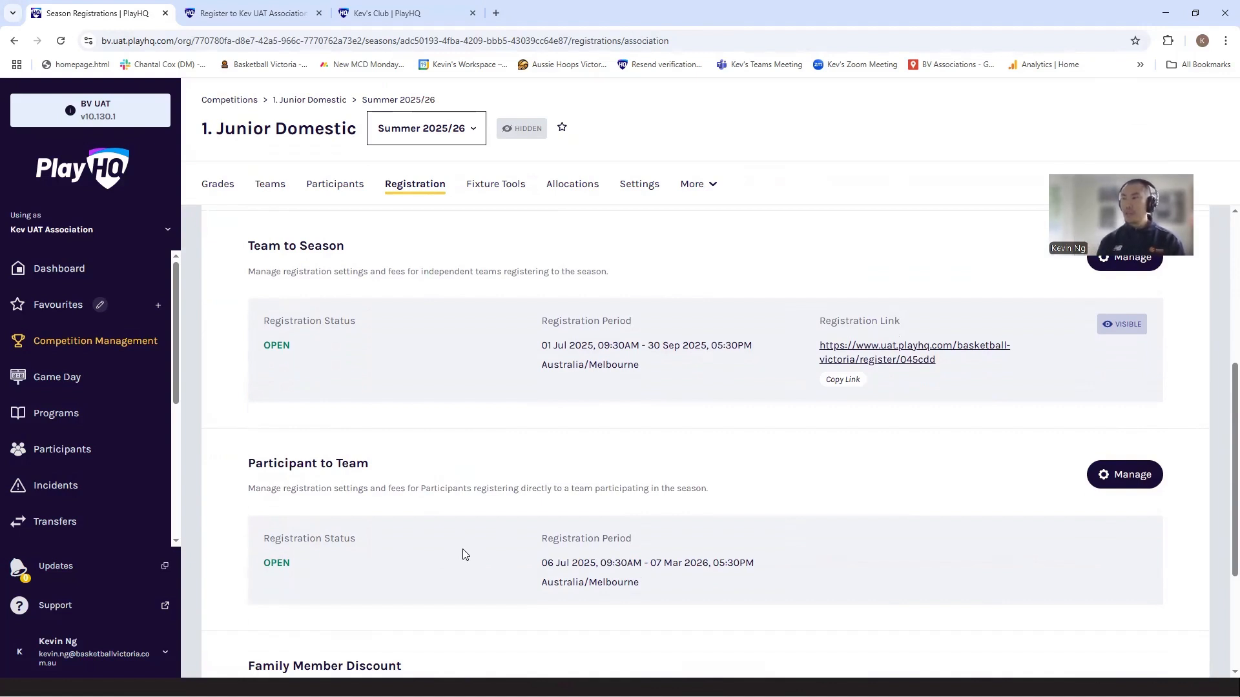
scroll(617, 516, "up", 1)
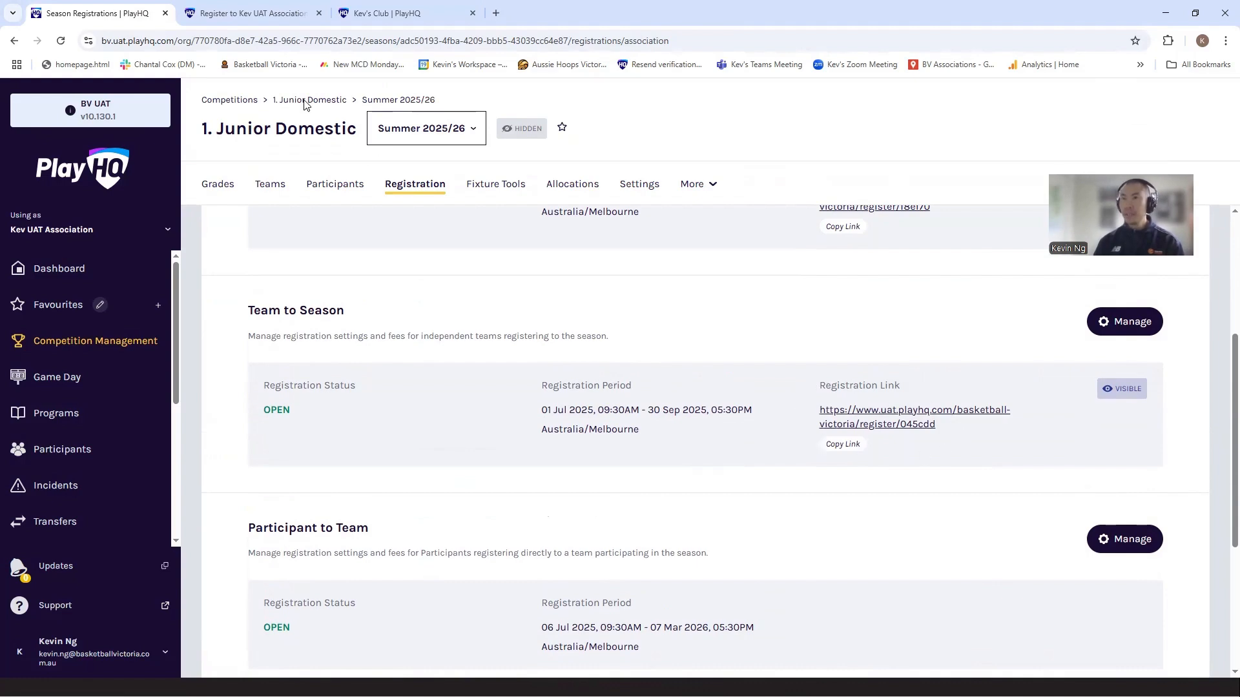
left_click(276, 14)
scroll(459, 310, "up", 10)
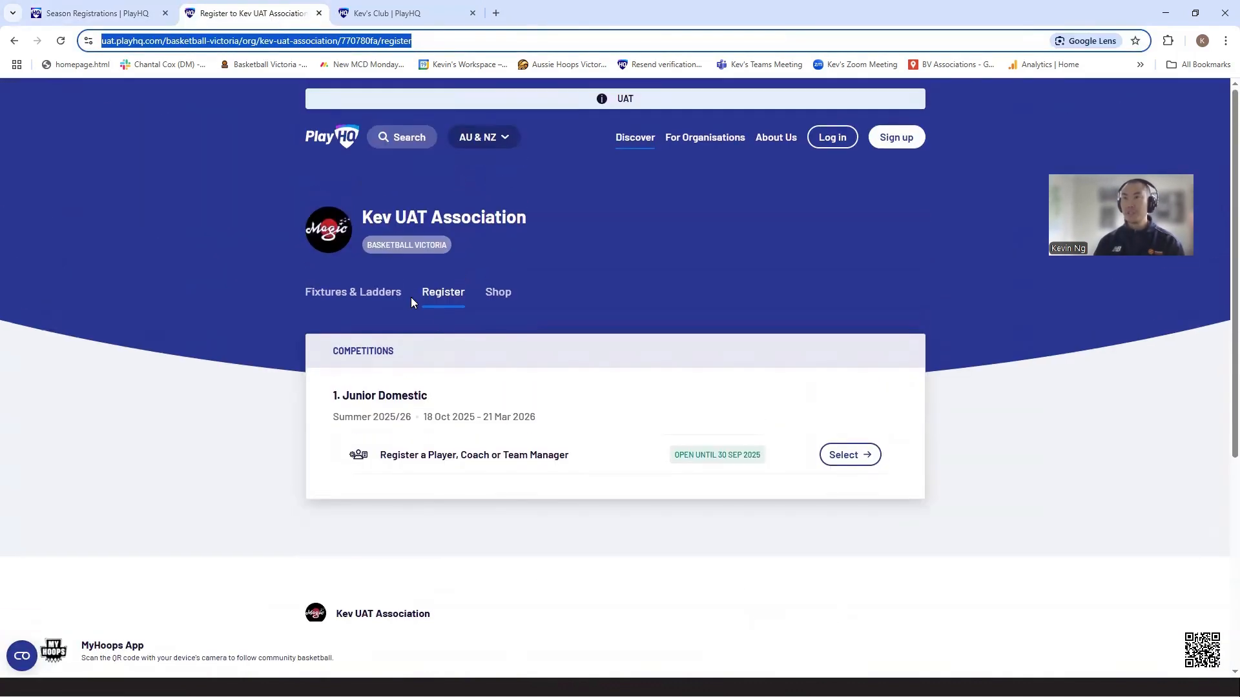
key("Return")
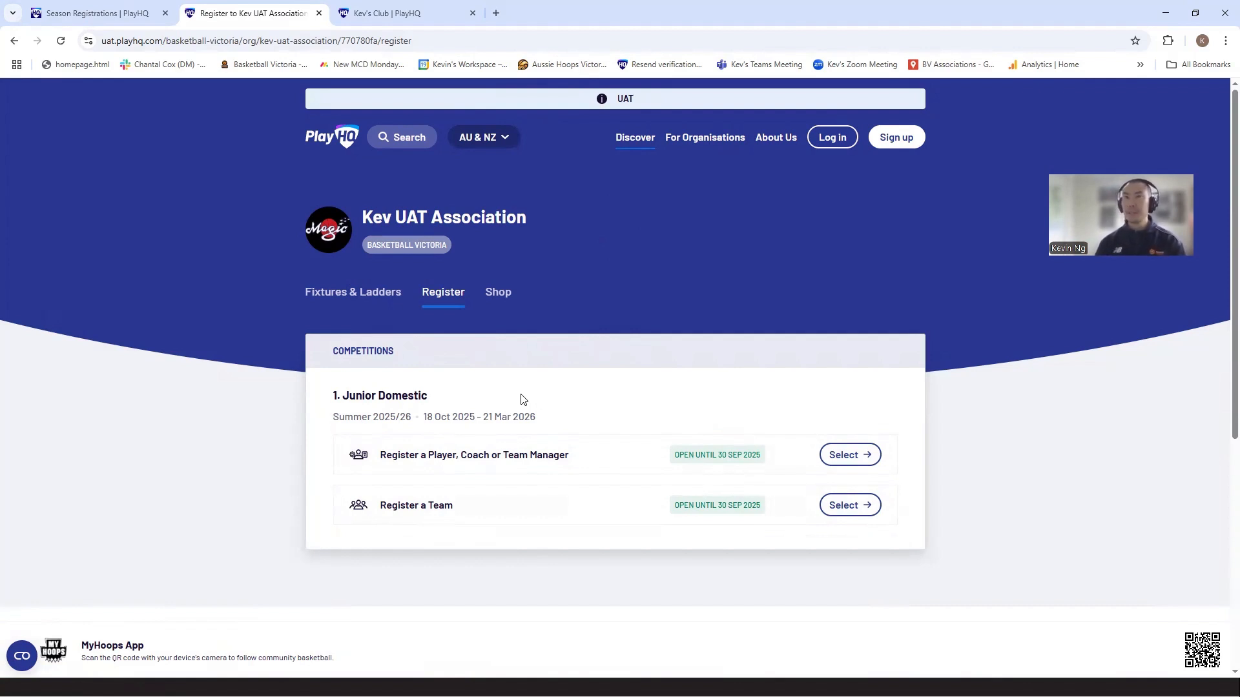
Step: Return to the season's registration settings and start the setup of the Club Management settings
left_click(94, 14)
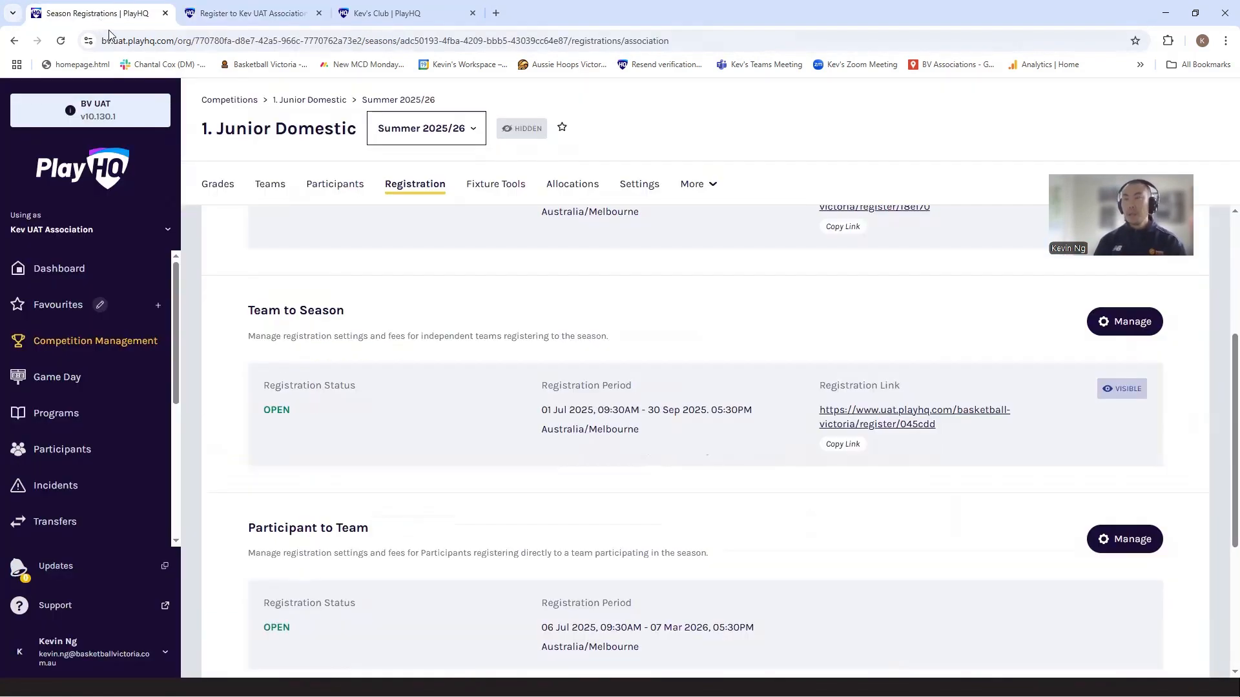
scroll(363, 332, "up", 4)
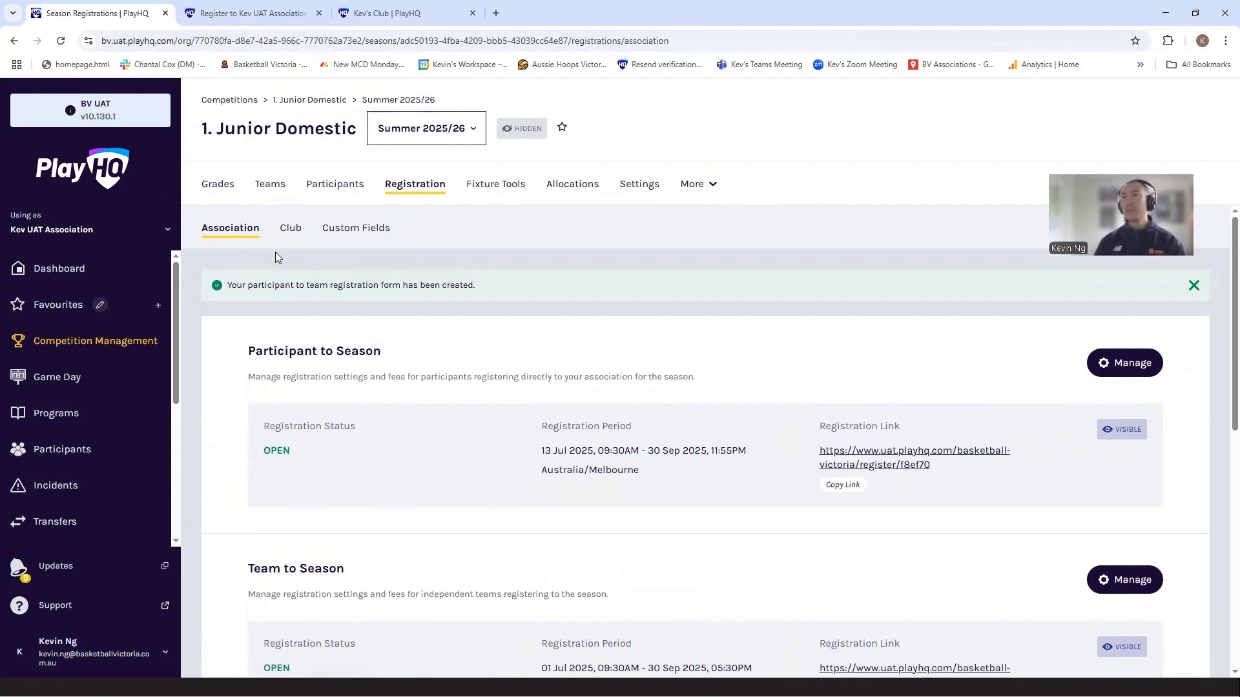
left_click(295, 234)
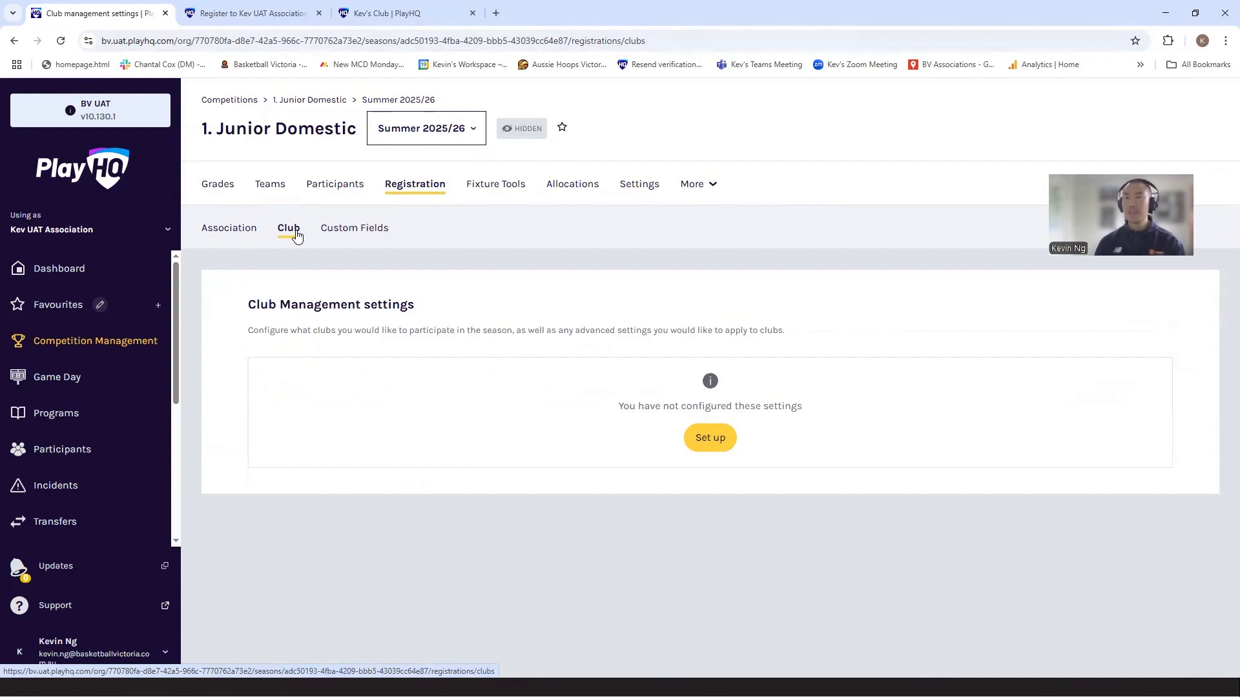
left_click(701, 443)
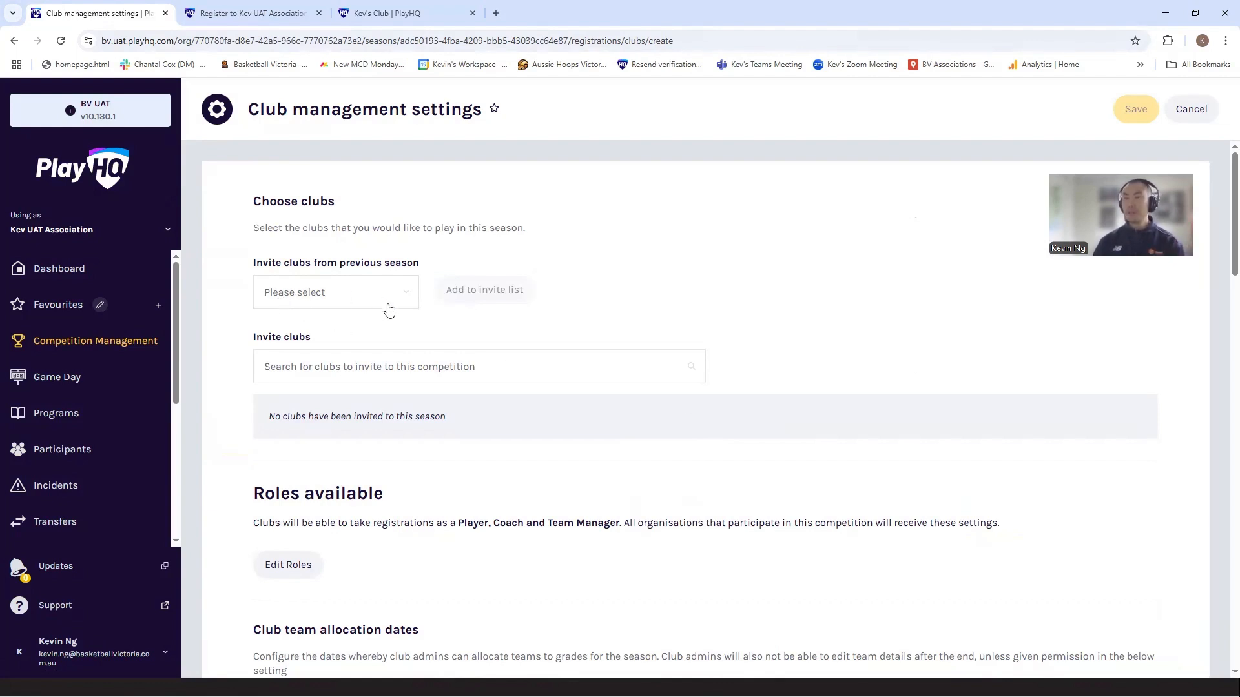
Step: Invite Kev's Club and A Stormers Ball Club to the season
left_click(436, 368)
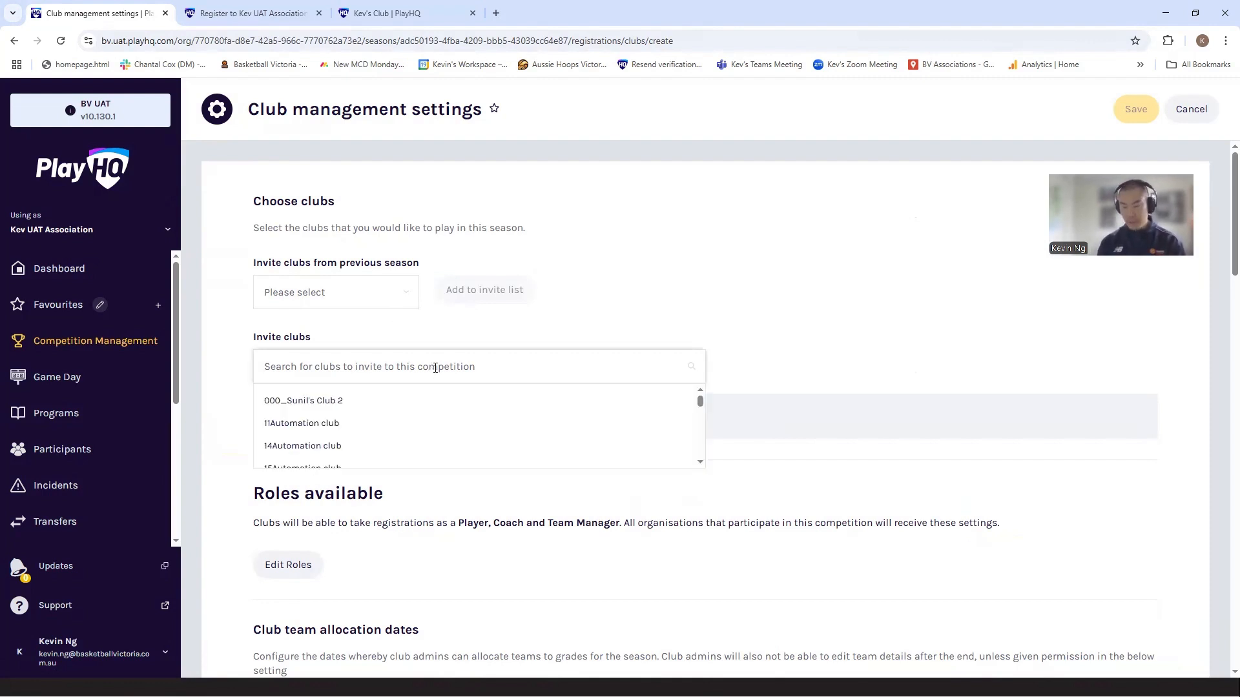
type("kev's")
left_click(354, 405)
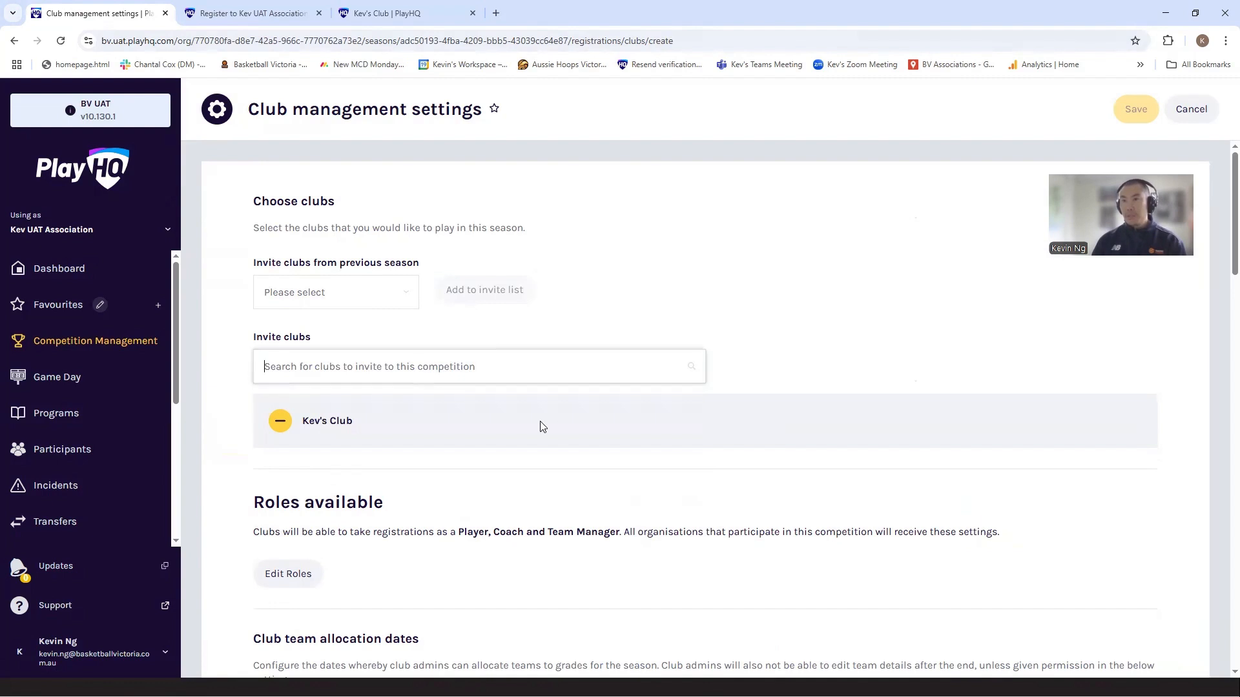
left_click(428, 368)
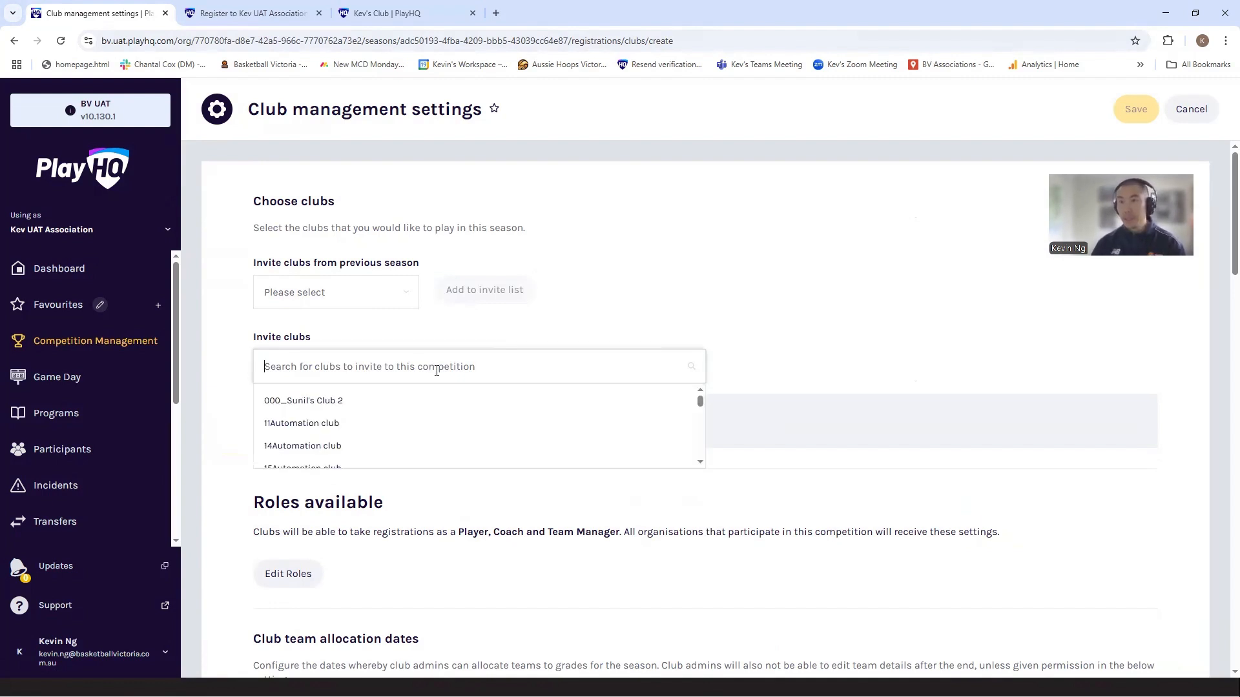
scroll(462, 421, "down", 2)
scroll(411, 455, "up", 5)
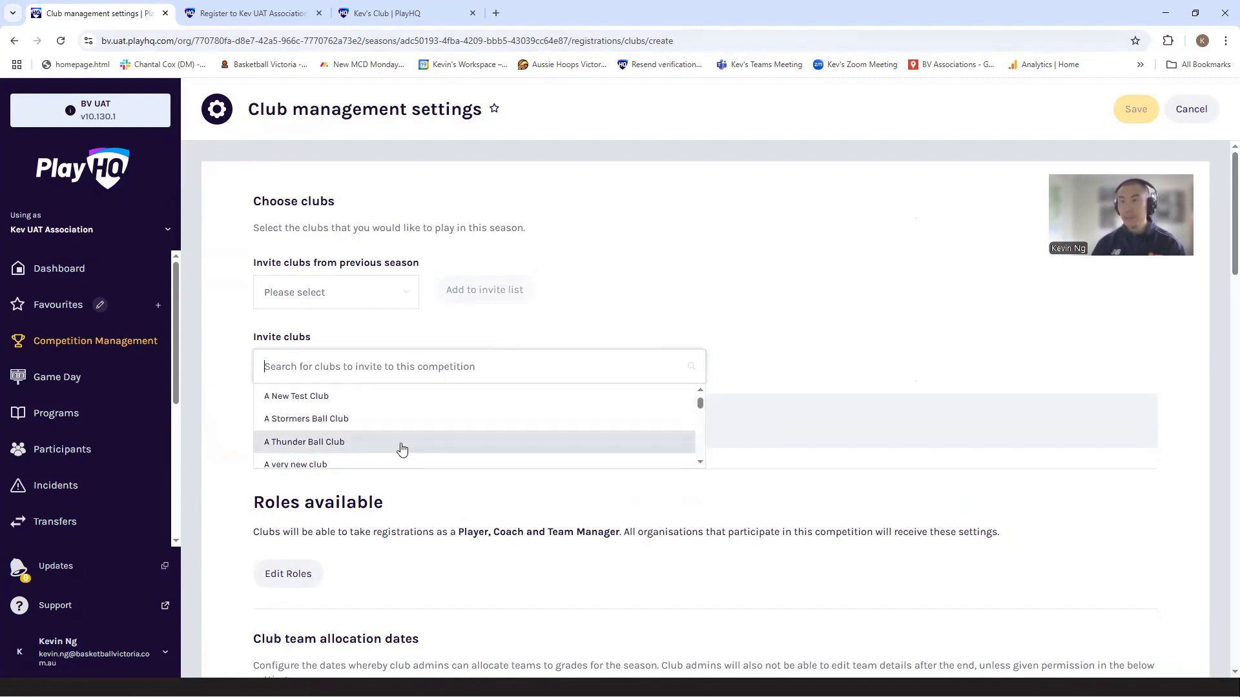
left_click(382, 425)
Step: Set the club team allocation start date to 01/07/2025
scroll(726, 571, "down", 5)
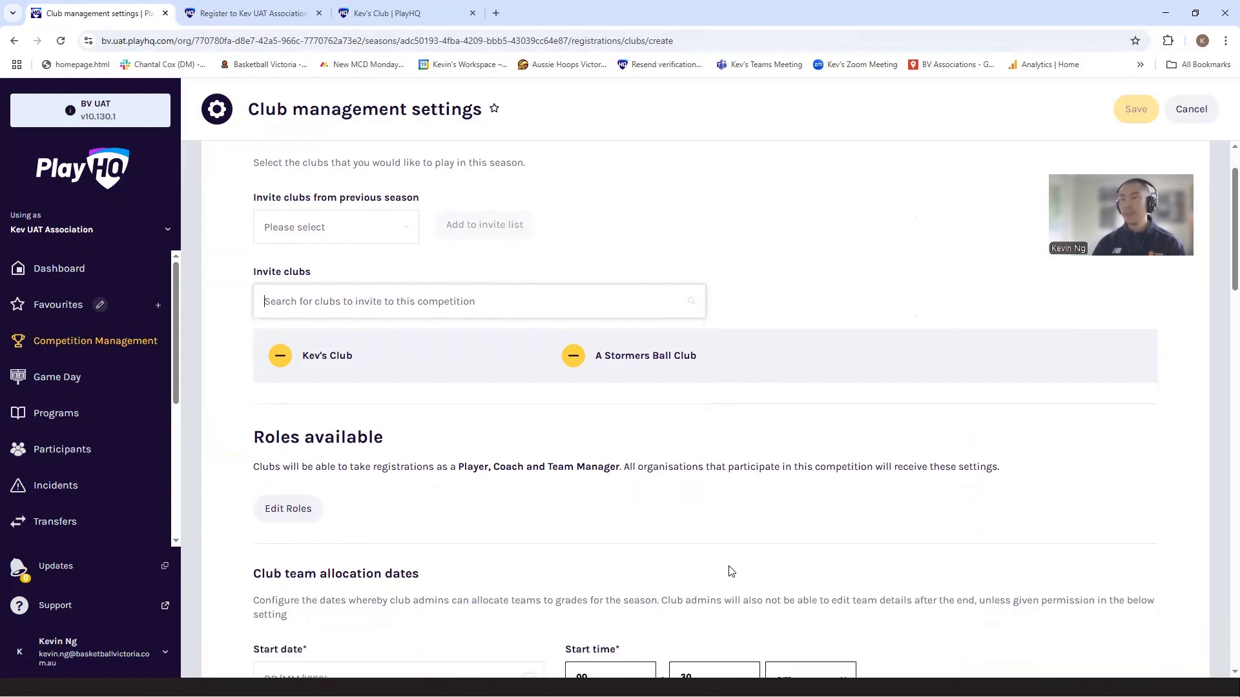
scroll(723, 562, "down", 1)
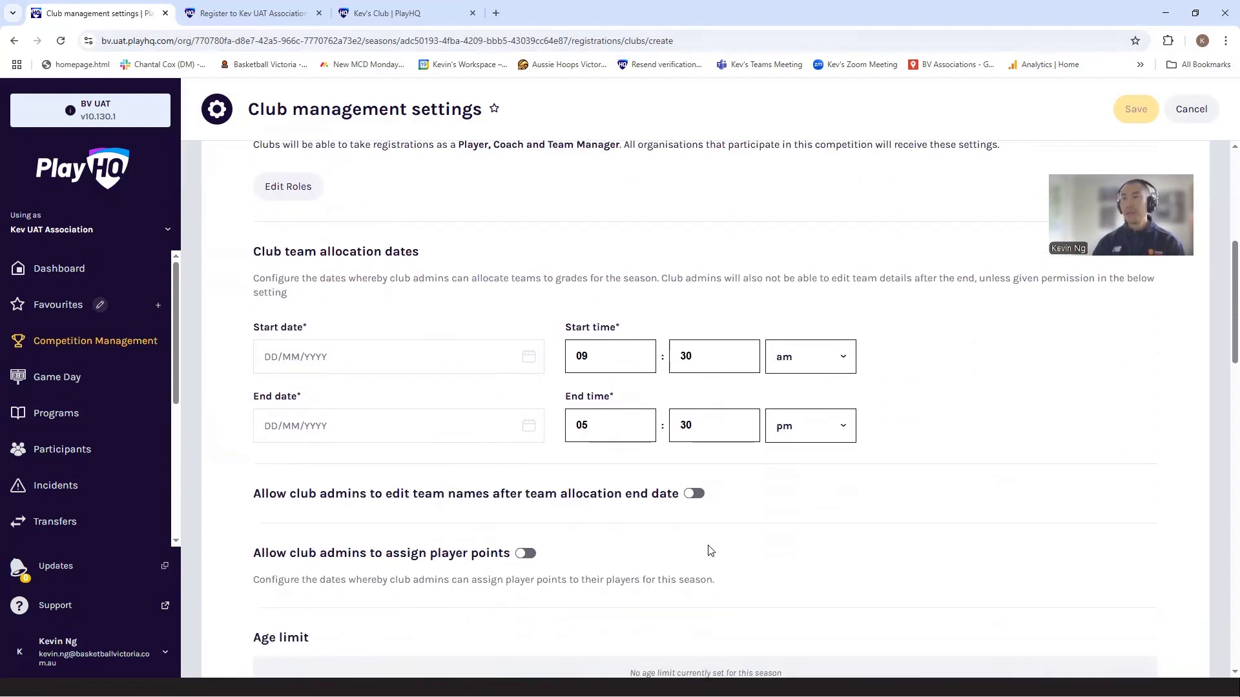
left_click(321, 354)
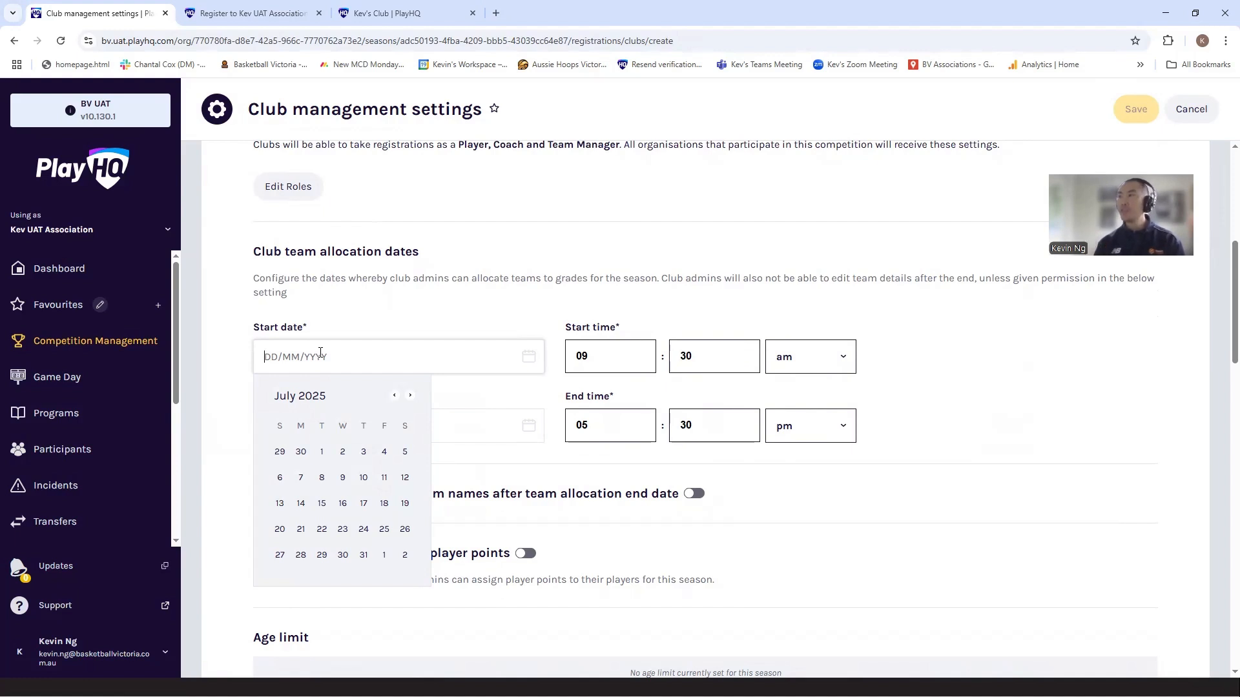
left_click(319, 458)
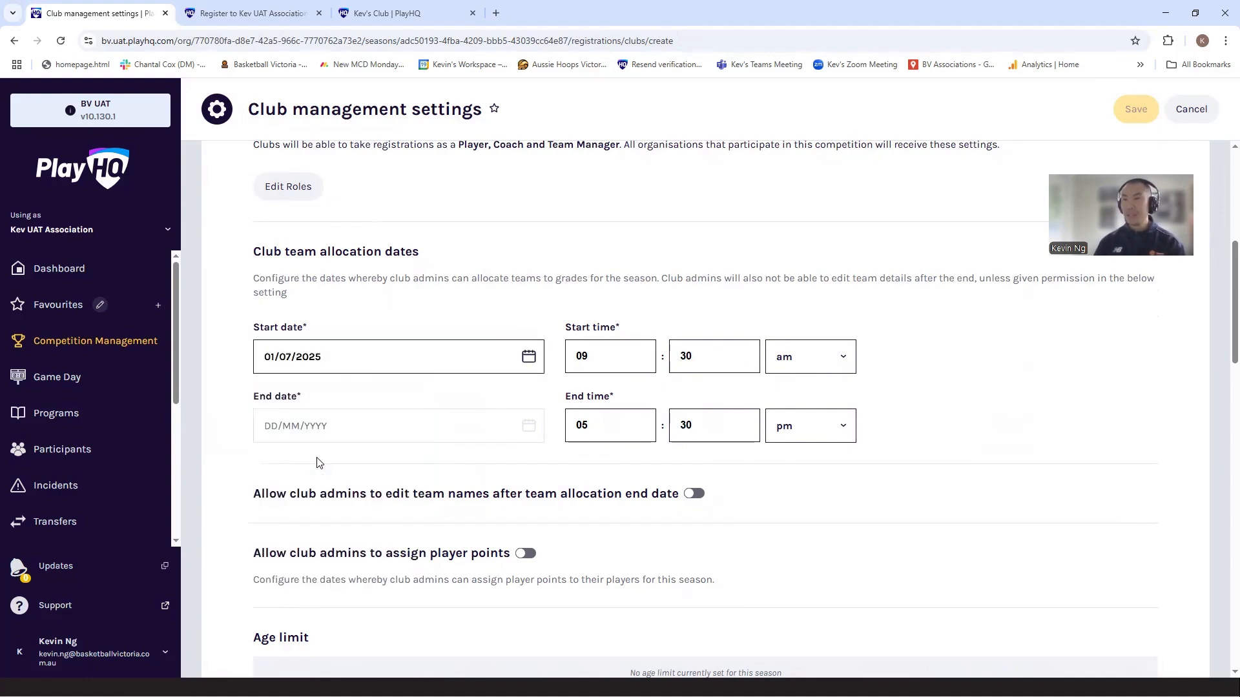
Step: Set the club team allocation end to 30/09/2025 at 11:55 pm
left_click(386, 427)
left_click(411, 466)
left_click(411, 465)
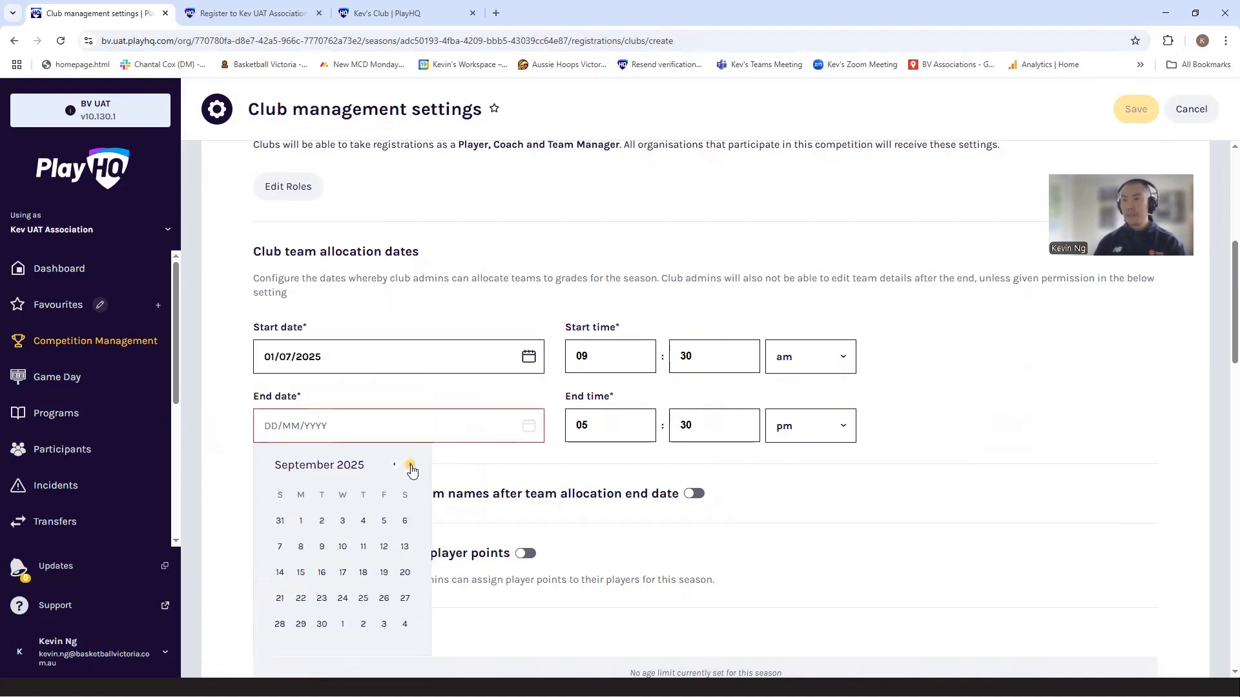
left_click(322, 624)
key("Tab")
type("11")
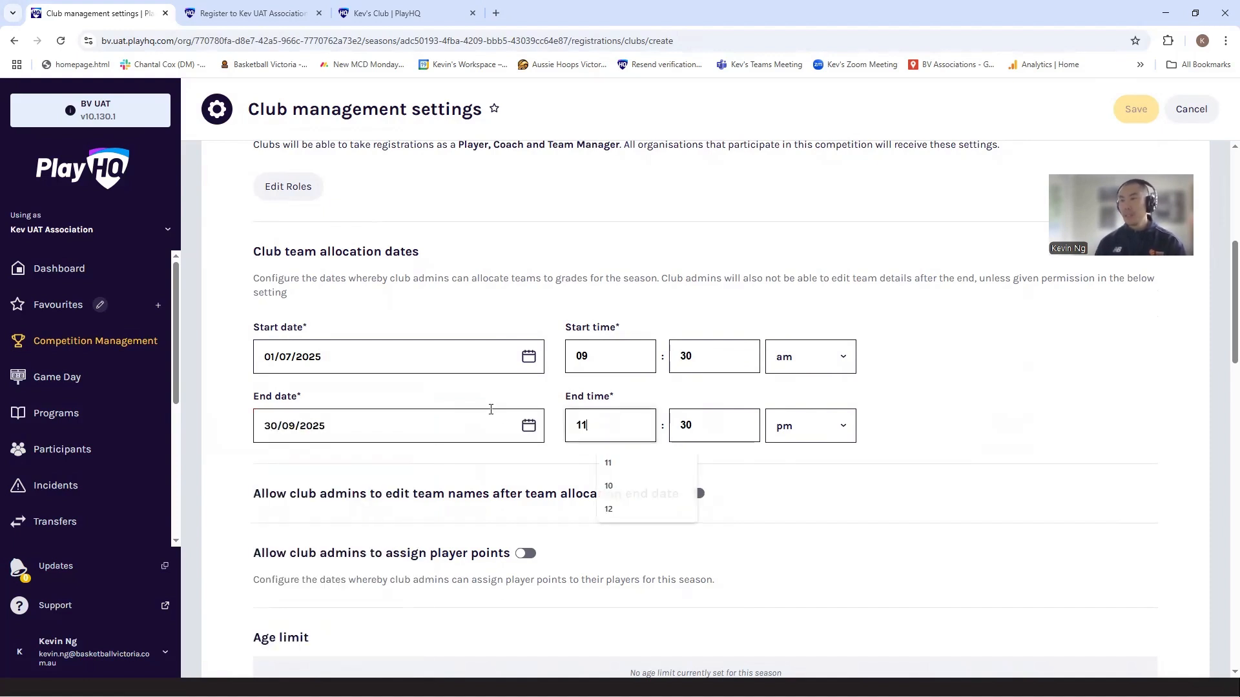
key("Tab")
type("55")
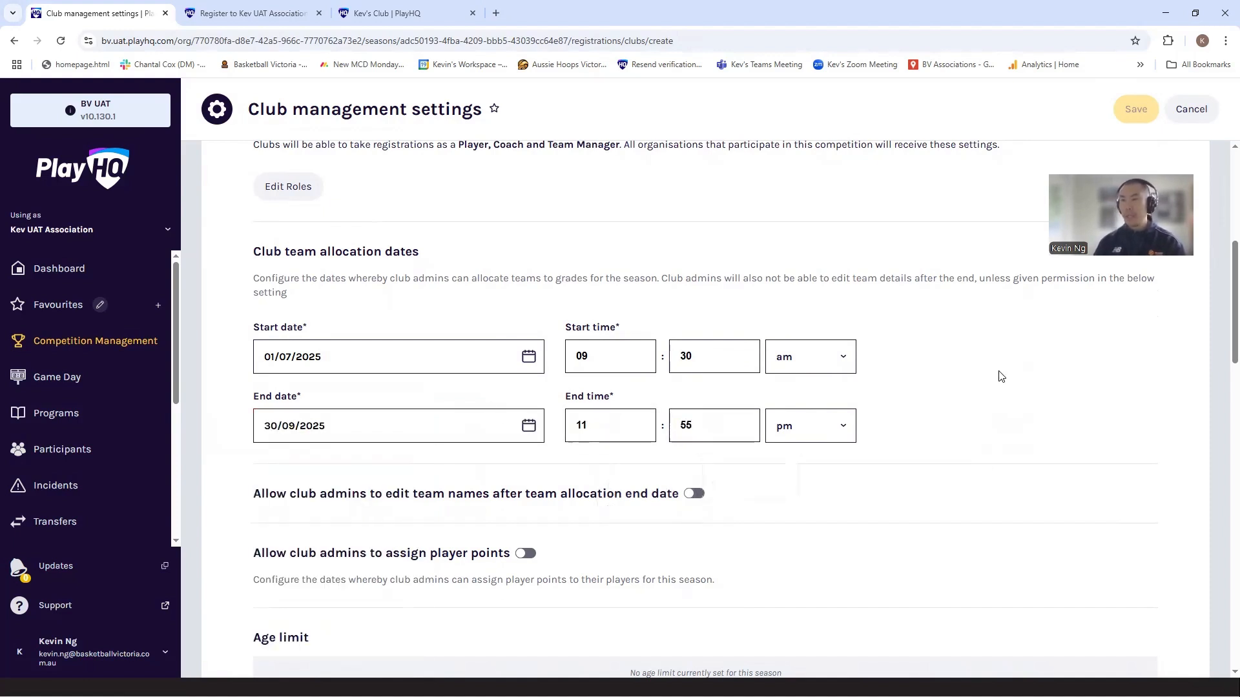
Step: Set the association's single player fee for club registrations to $20
scroll(972, 430, "down", 6)
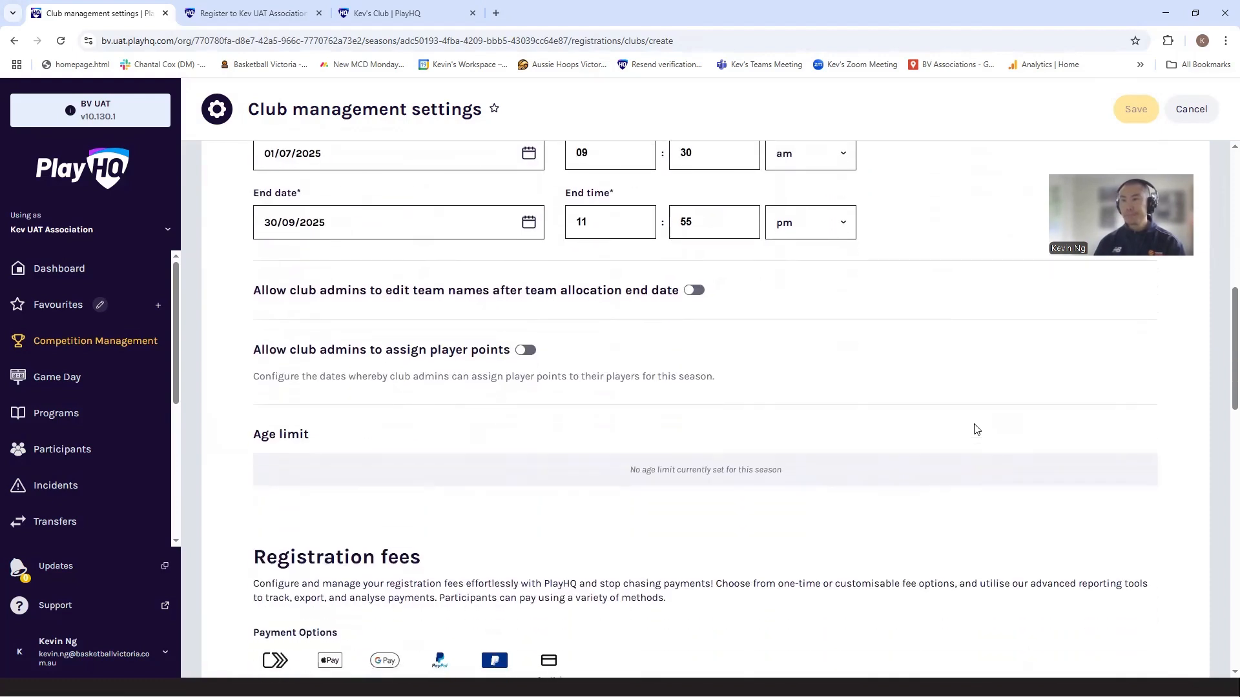
scroll(974, 428, "down", 3)
scroll(973, 429, "down", 4)
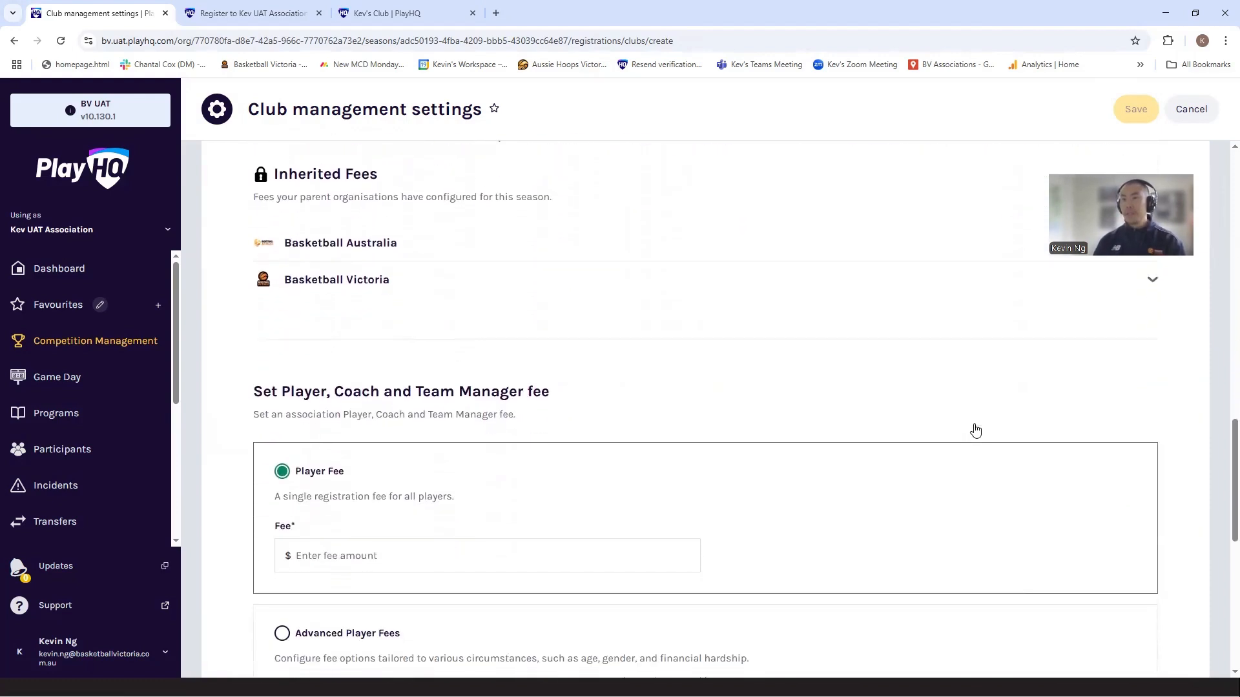
scroll(357, 240, "up", 1)
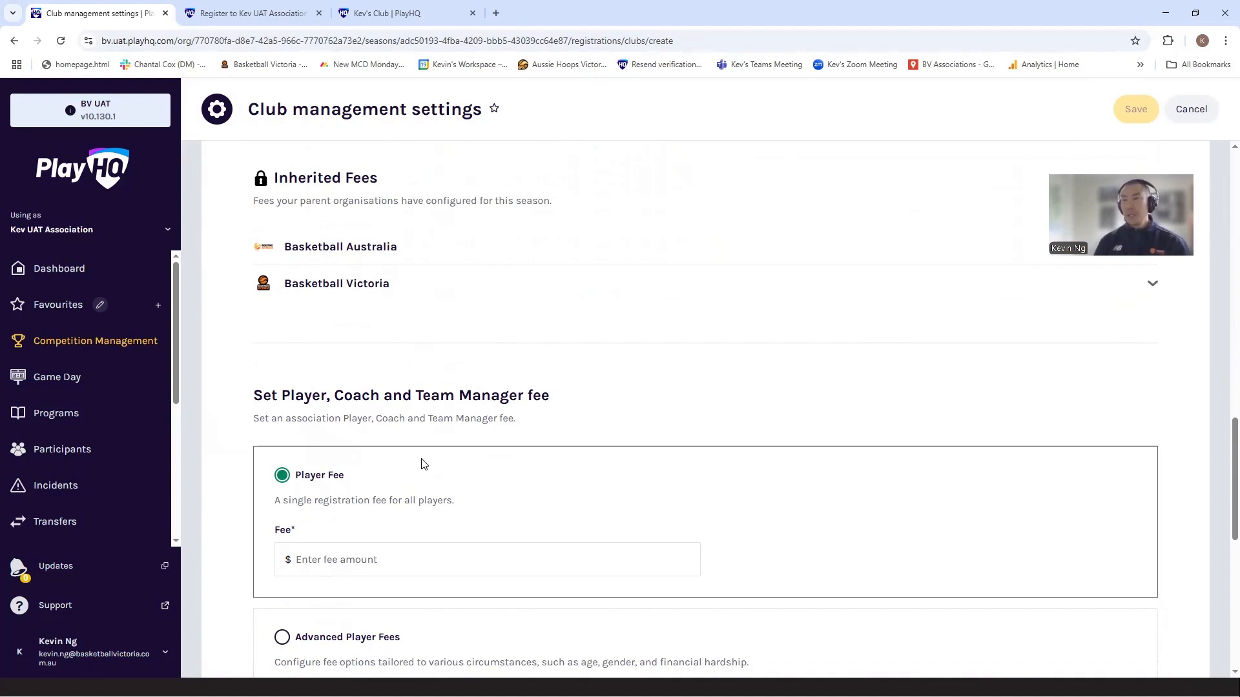
scroll(423, 463, "down", 1)
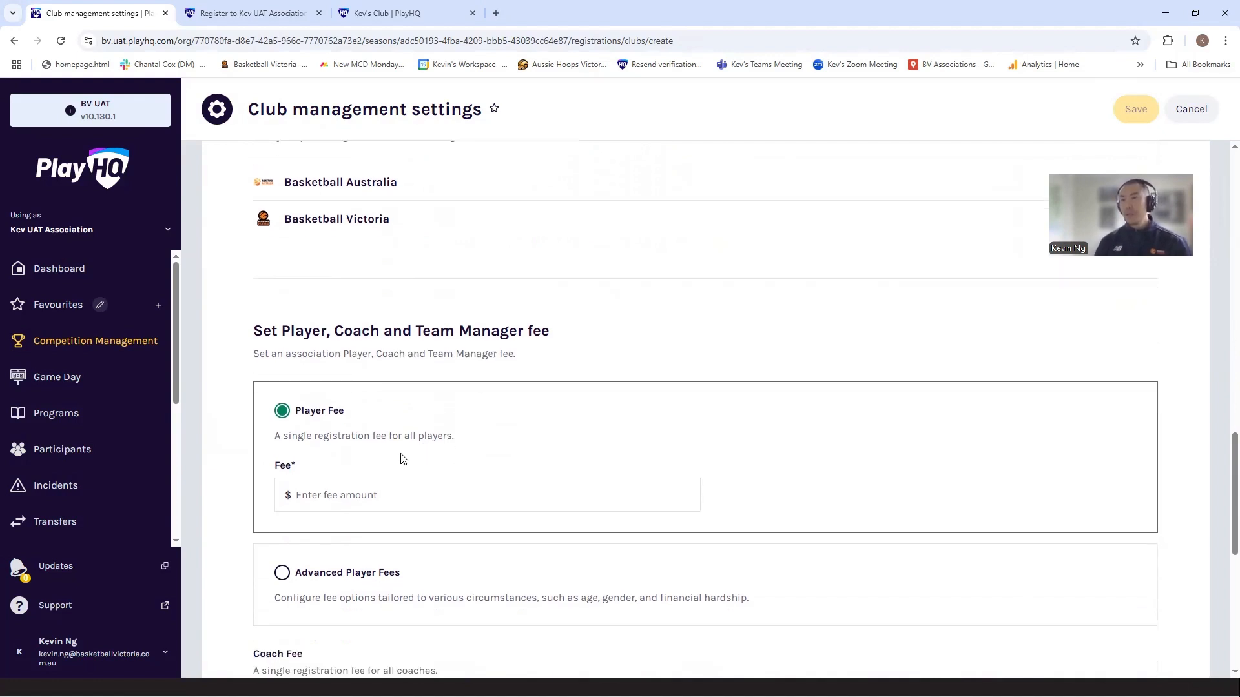
left_click(335, 497)
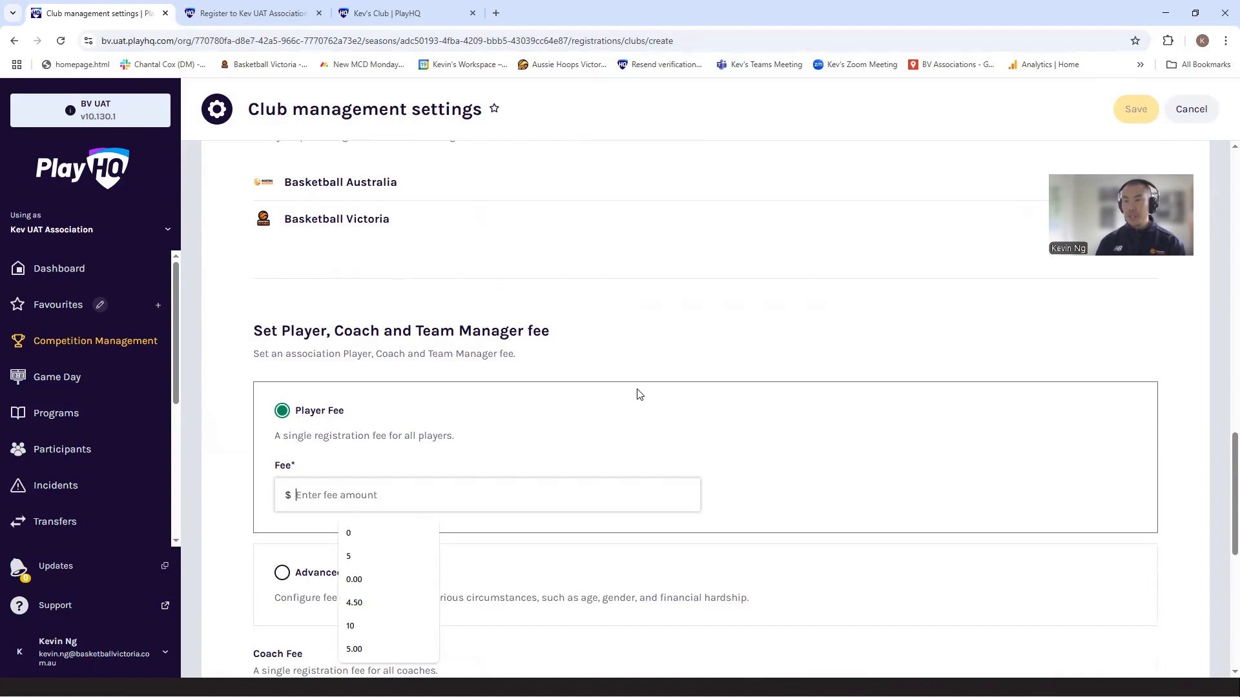
type("20")
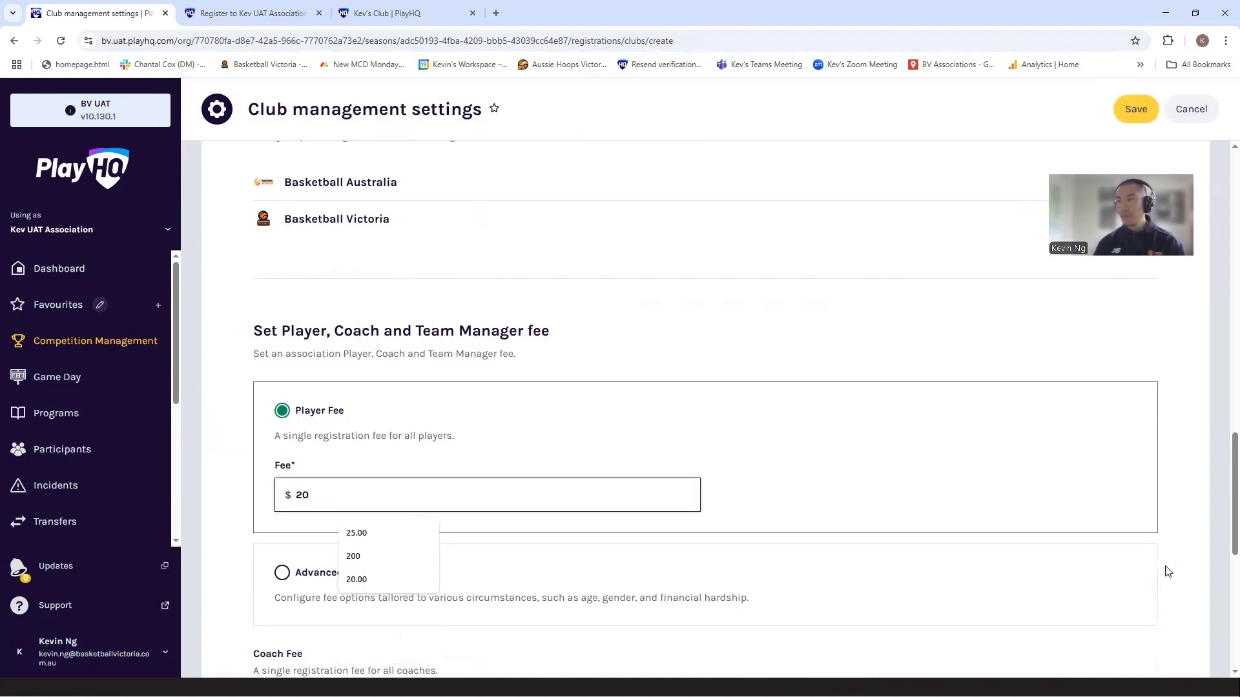
left_click(1190, 541)
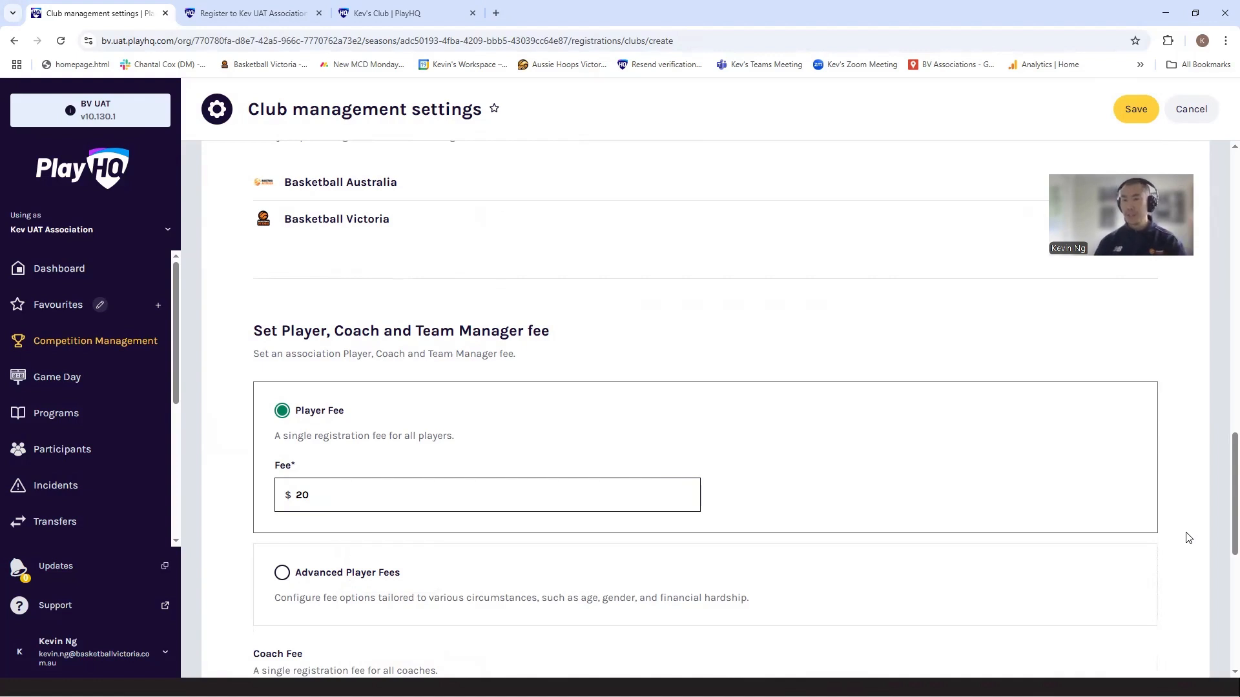
Step: Enable the association's terms and conditions for club registrations and save the club management settings
scroll(1188, 537, "down", 6)
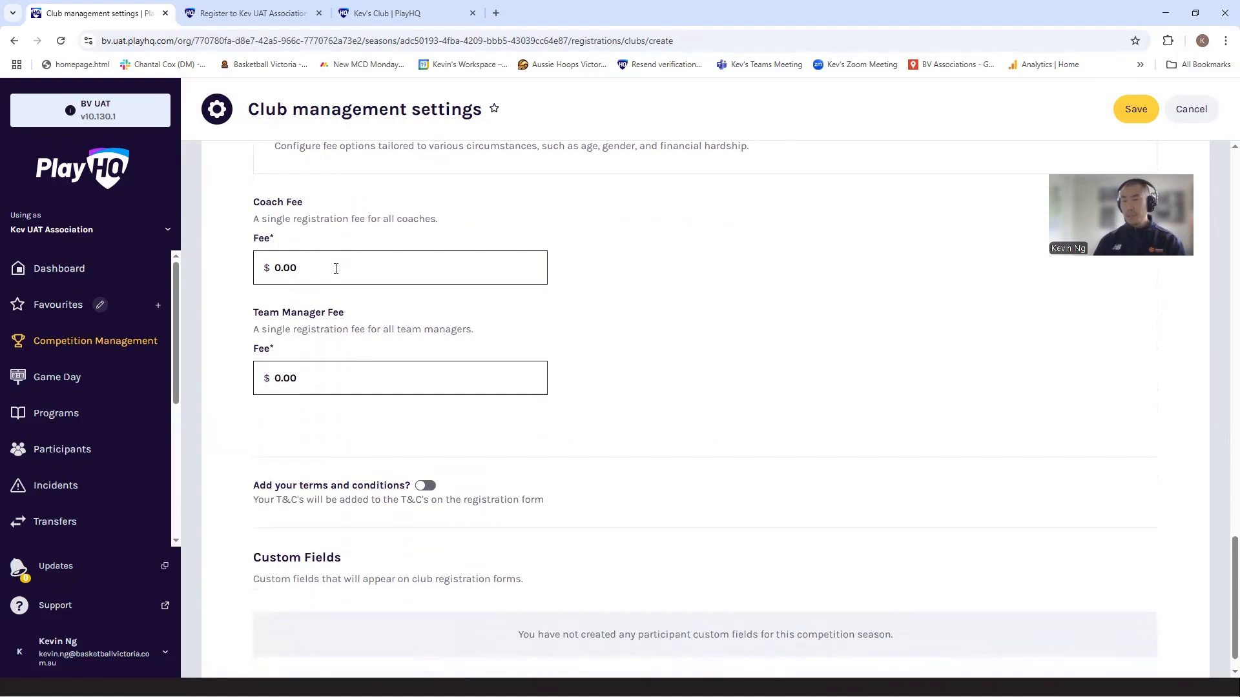
scroll(341, 264, "up", 2)
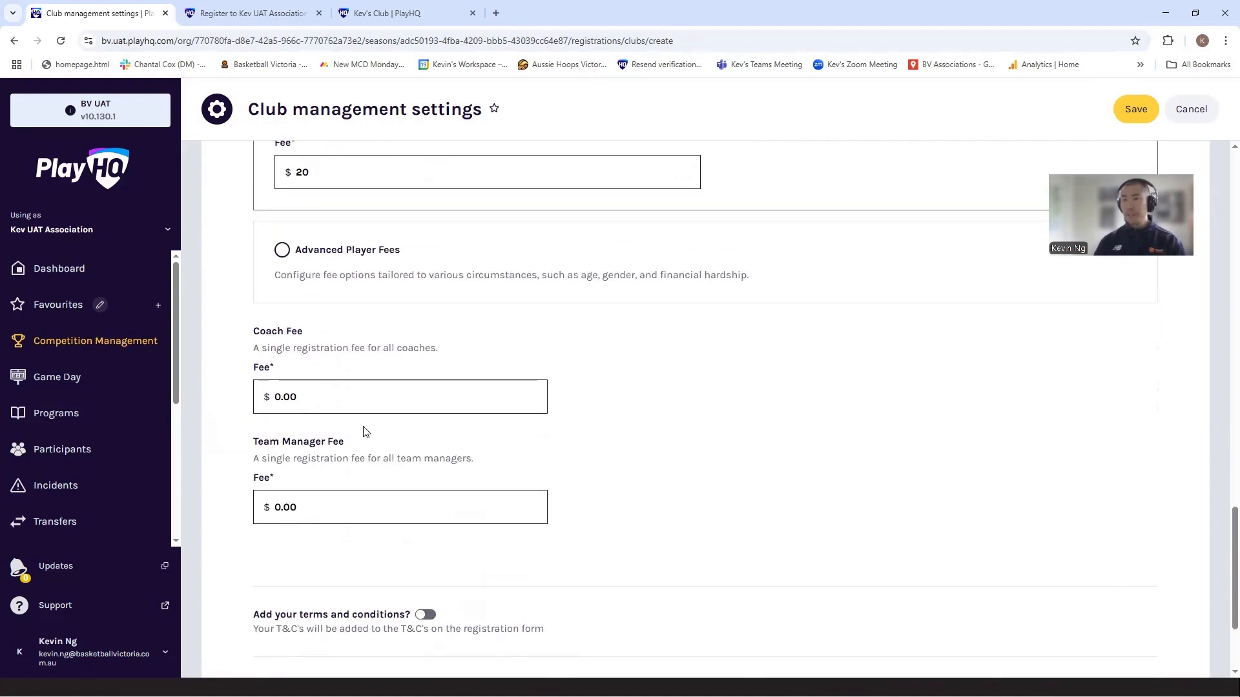
scroll(497, 502, "down", 1)
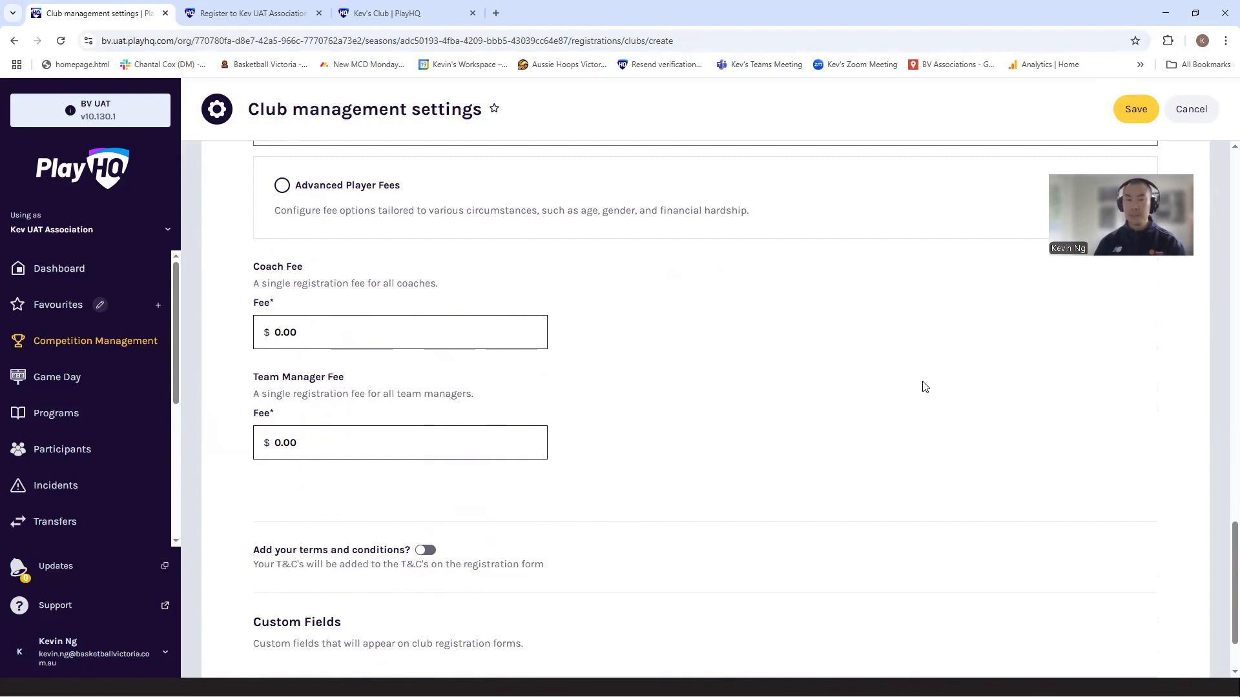
scroll(975, 393, "down", 2)
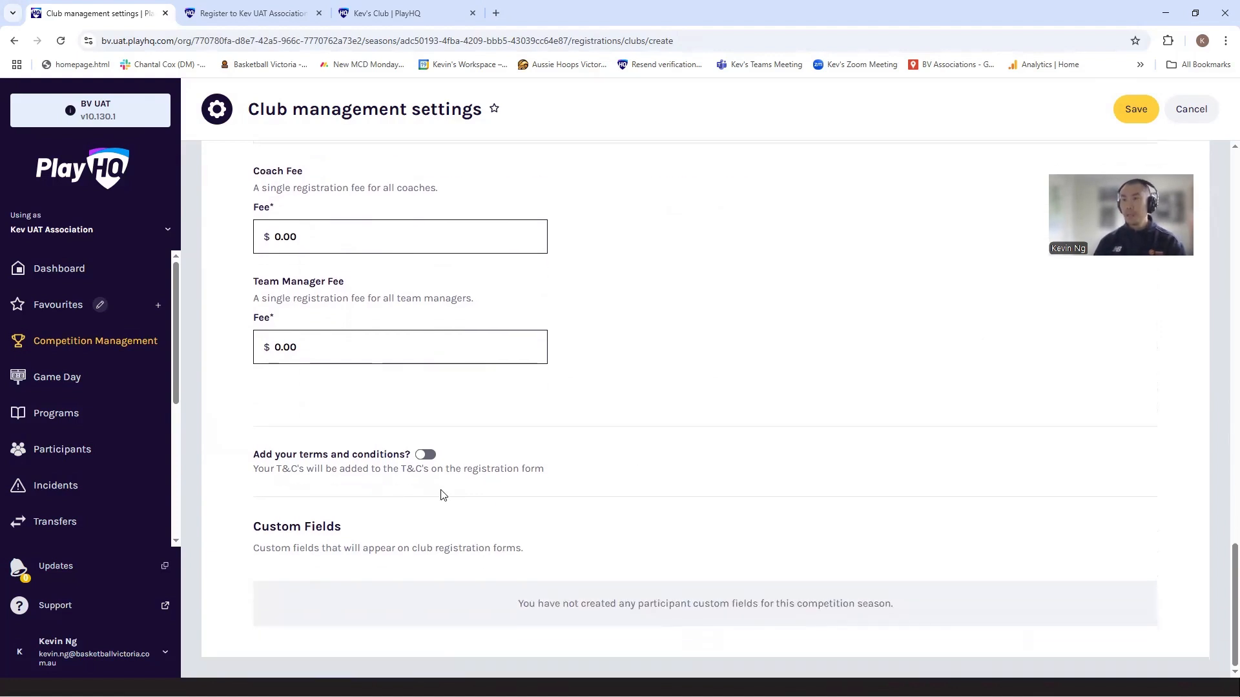
left_click(426, 455)
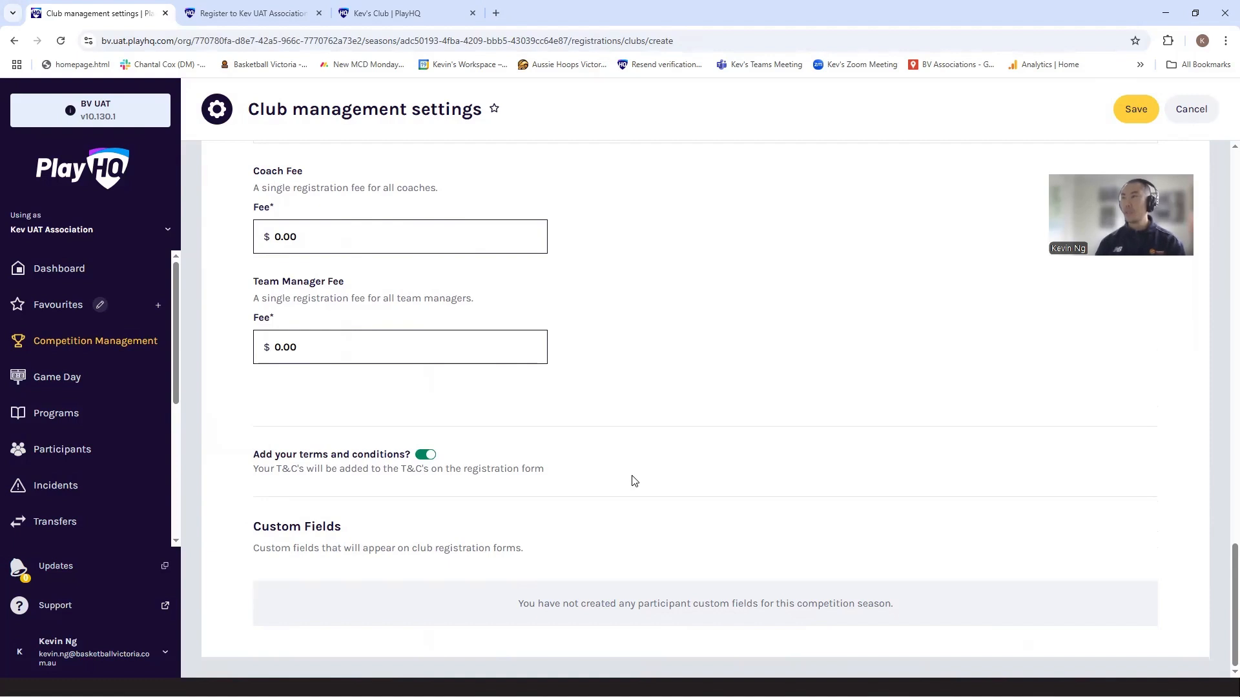
left_click(1135, 108)
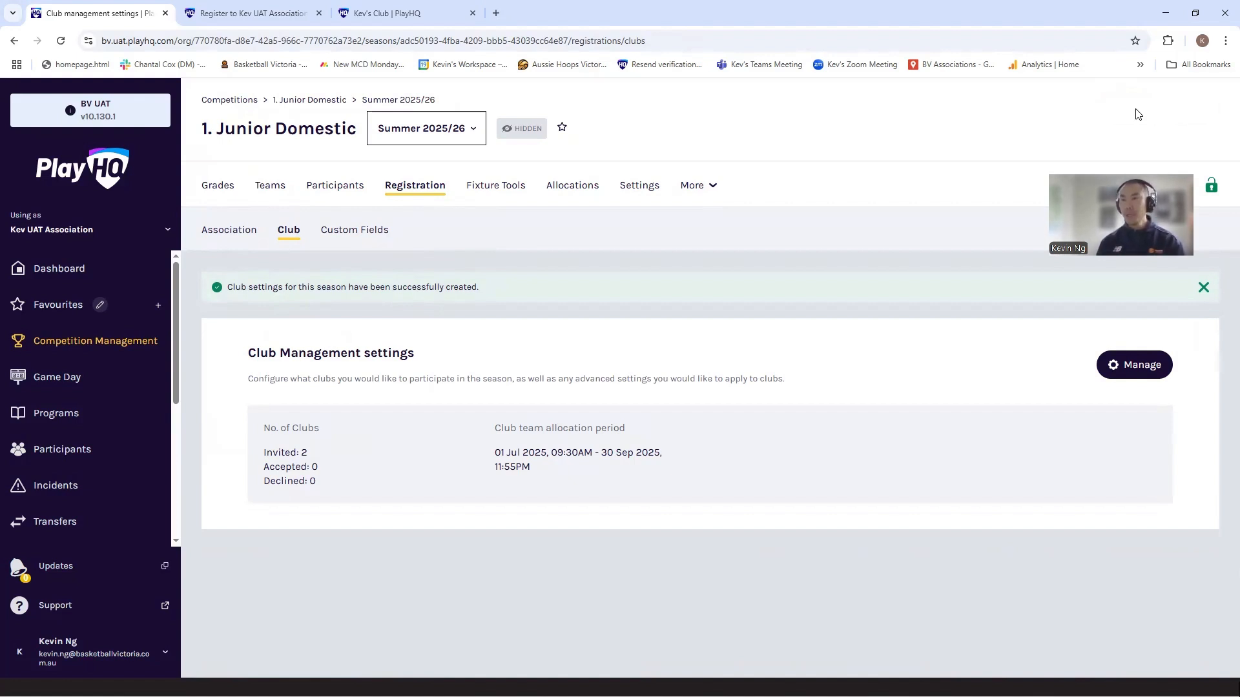
key("alt+Tab")
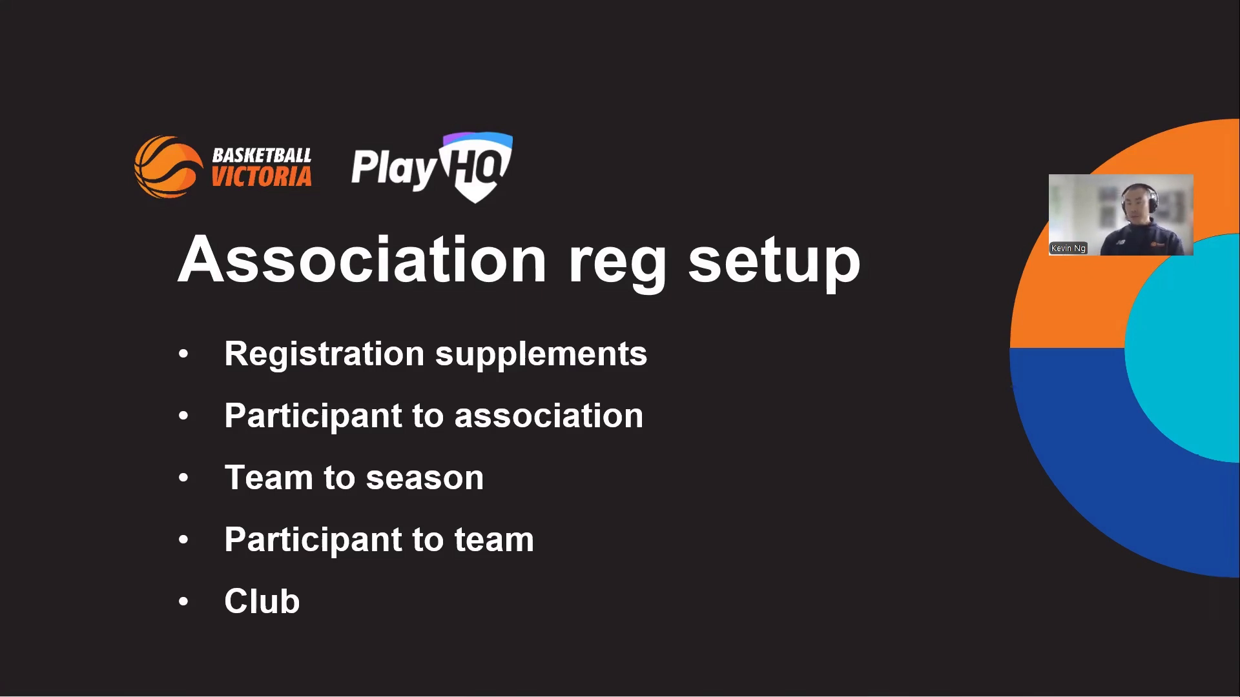